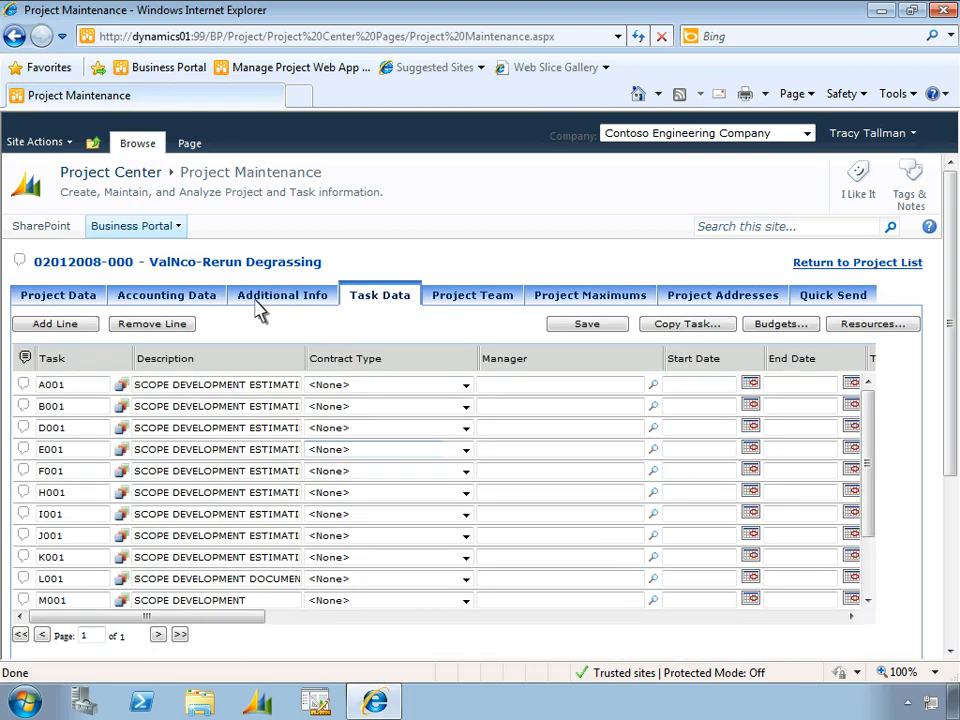
- Add task A017 with the description "Research" to the project's task data and save it
left_click(70, 326)
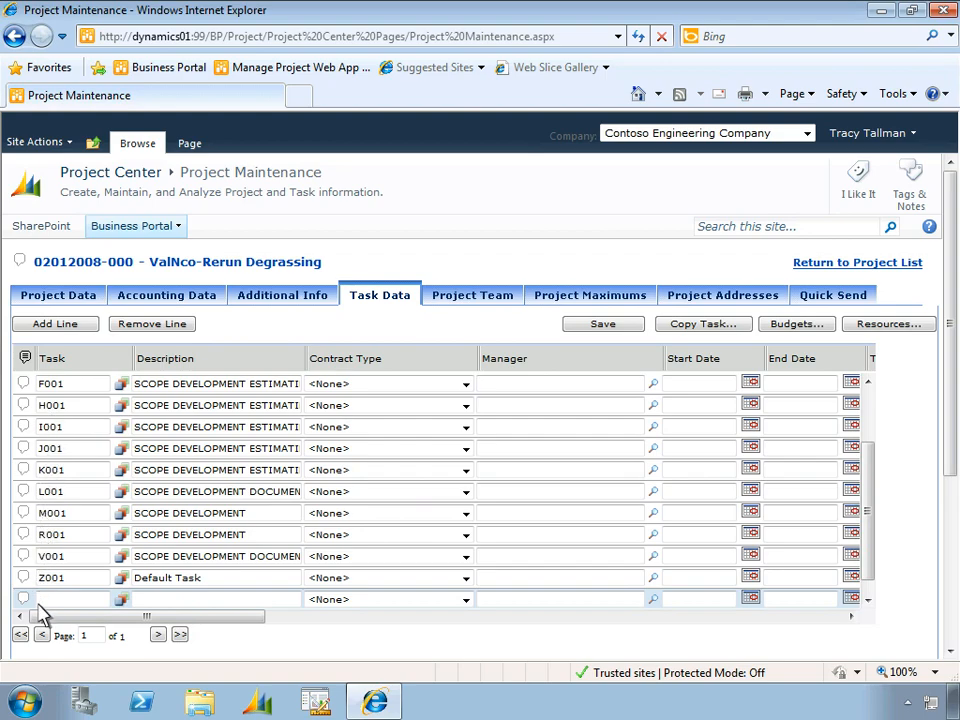
type("A017")
key("Tab")
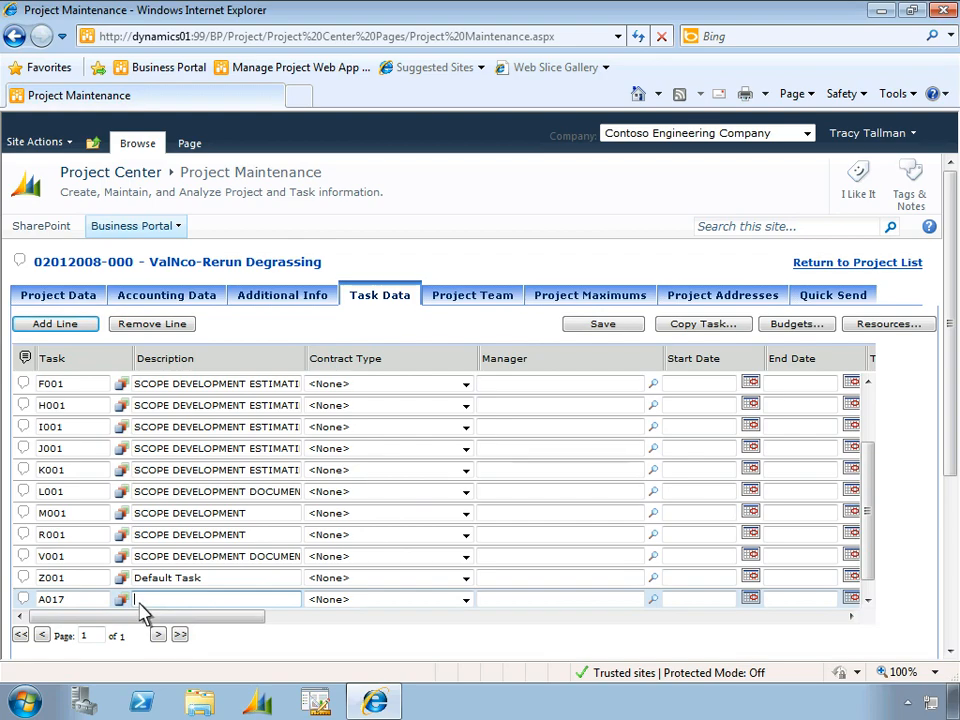
type("Research")
left_click(600, 330)
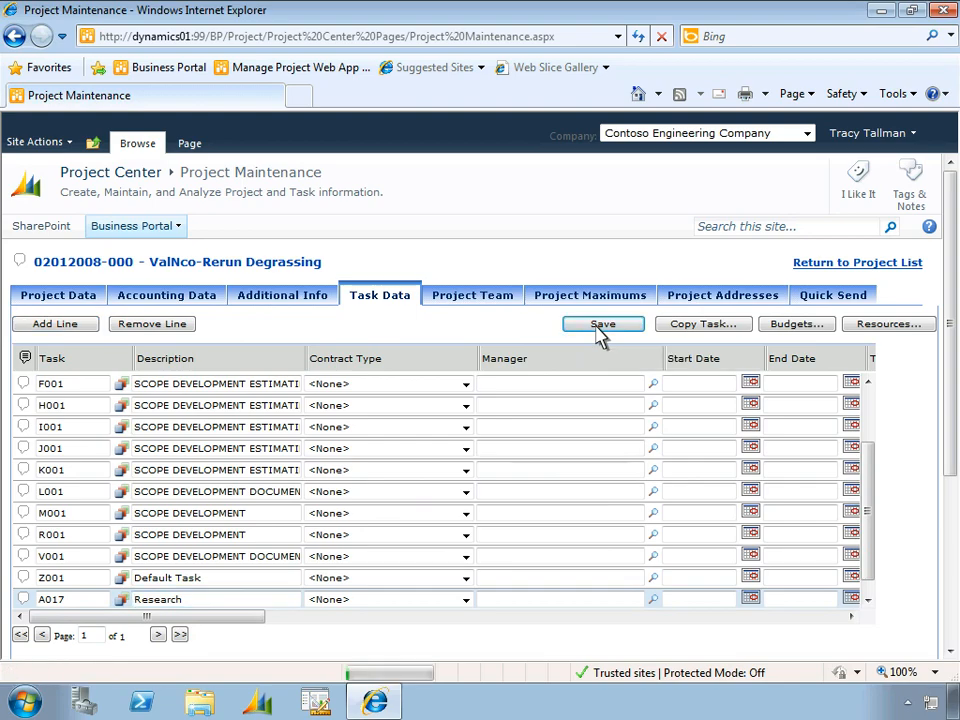
- Add a resource assignment line for task A017 and enter the employee's ID as the resource
left_click(866, 330)
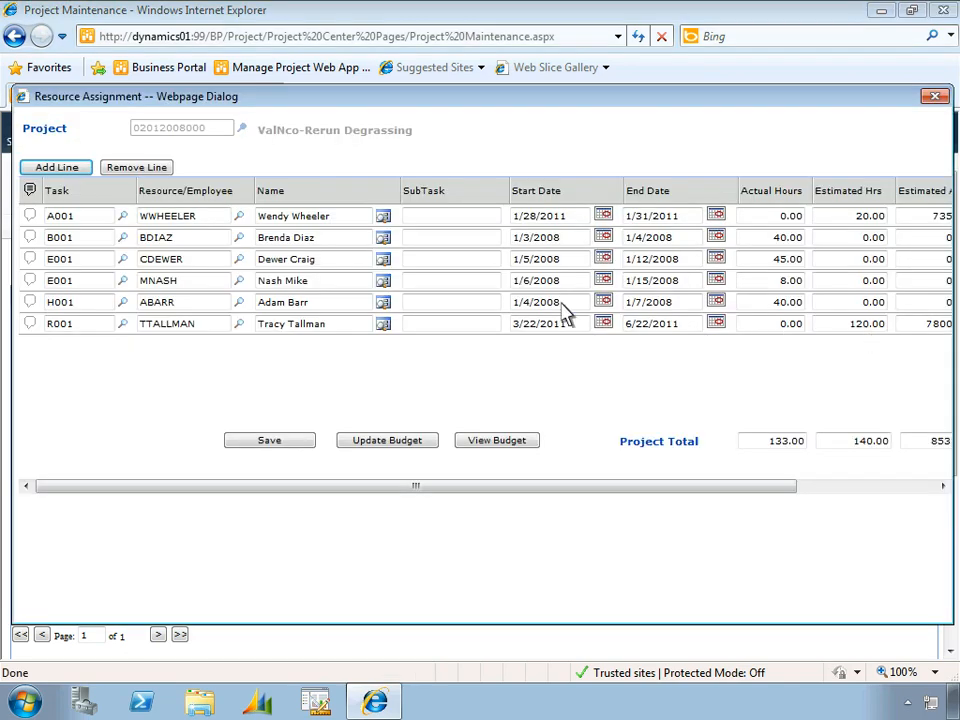
left_click(60, 168)
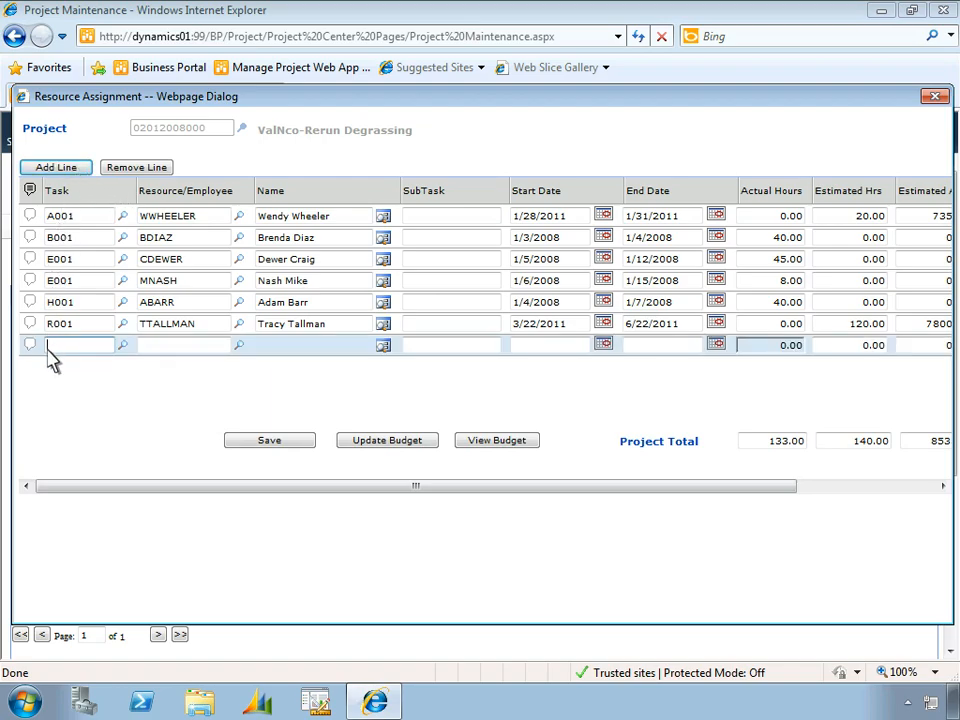
type("A017")
key("Tab")
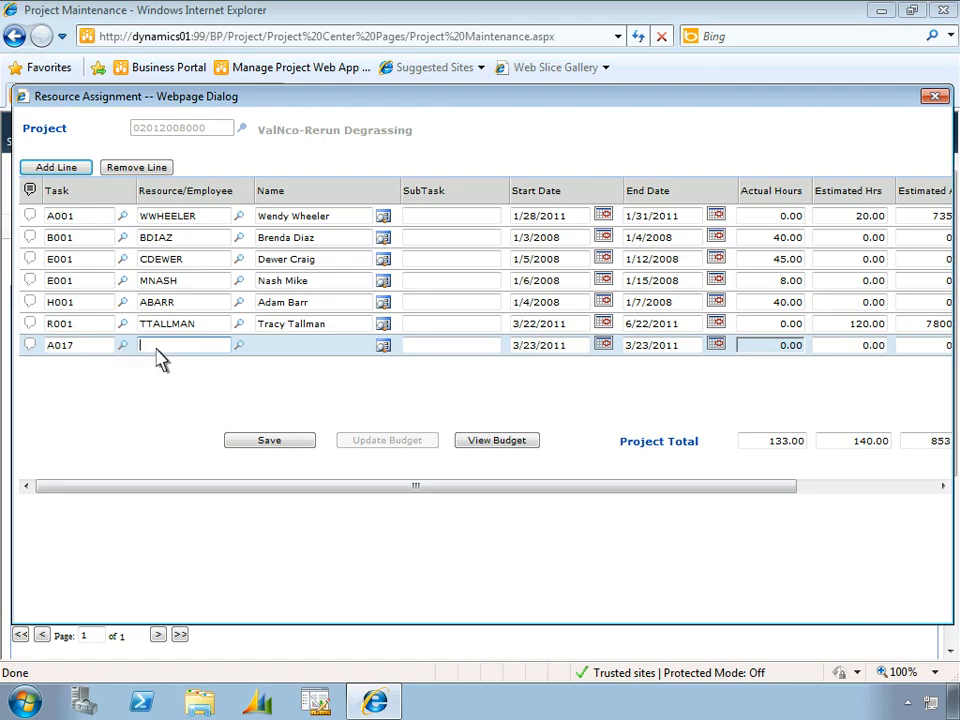
type("TTALLMAN")
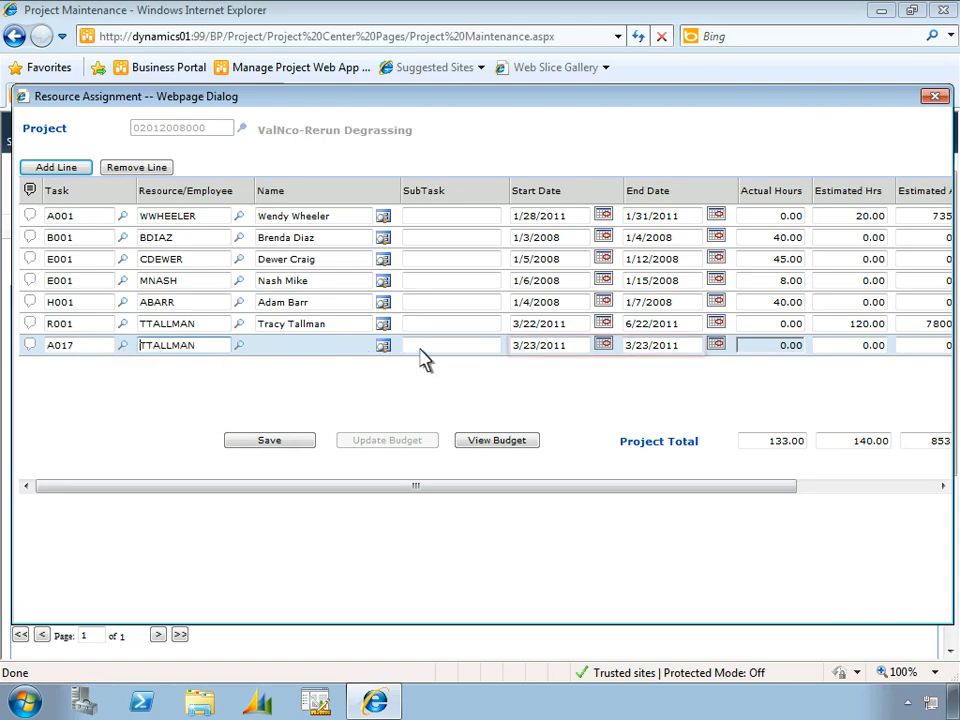
- Set the A017 assignment's end date to 6/23/2011 and estimated hours to 120, and save the assignments
left_click(640, 350)
type("6/23/2011")
key("Tab")
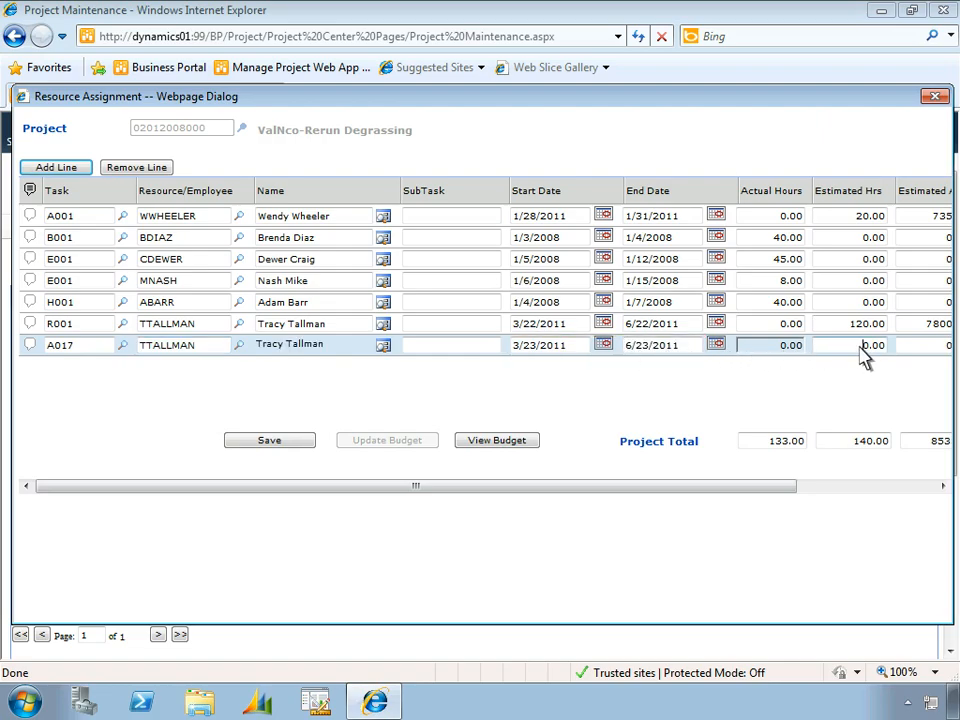
left_click(861, 351)
type("12")
key("Tab")
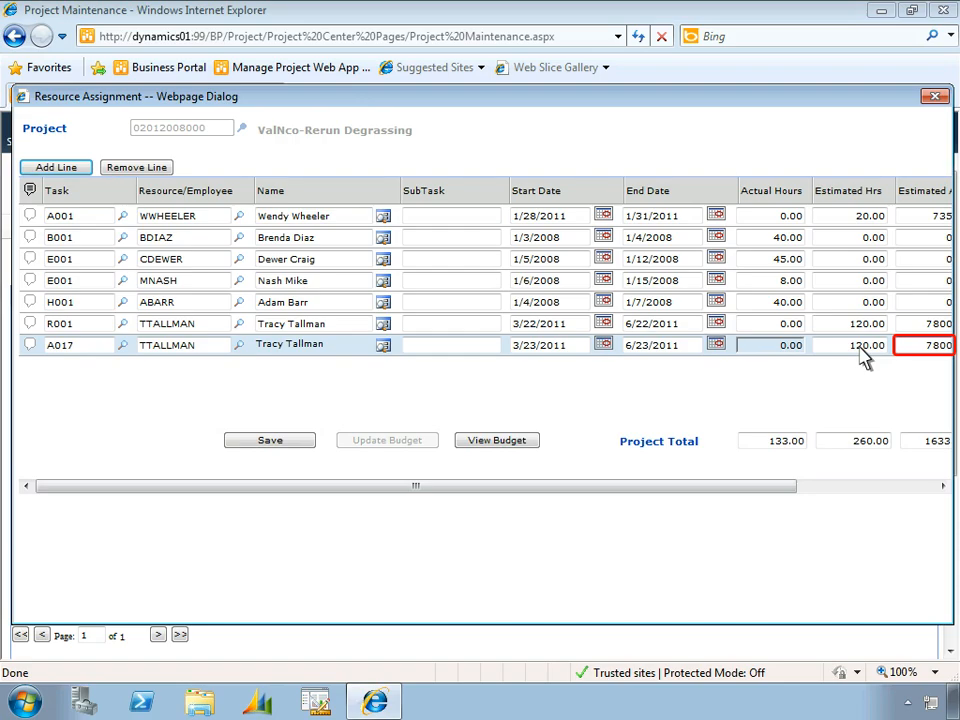
left_click(280, 446)
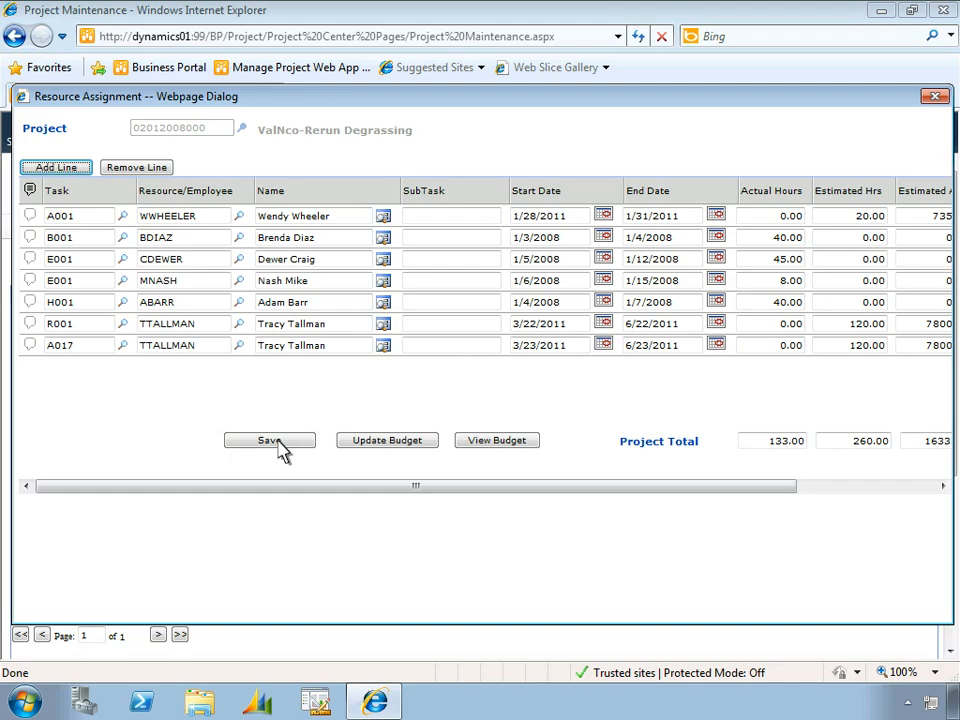
- Update the budget from the assignments by loading it for task A017 only, and save the budget lines
left_click(398, 446)
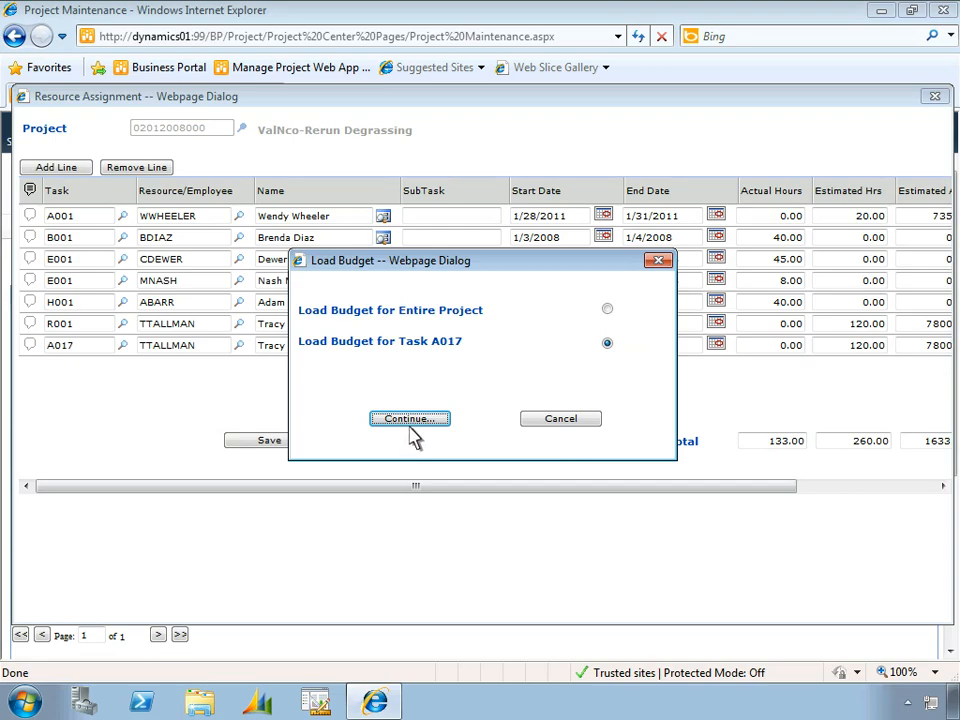
left_click(410, 419)
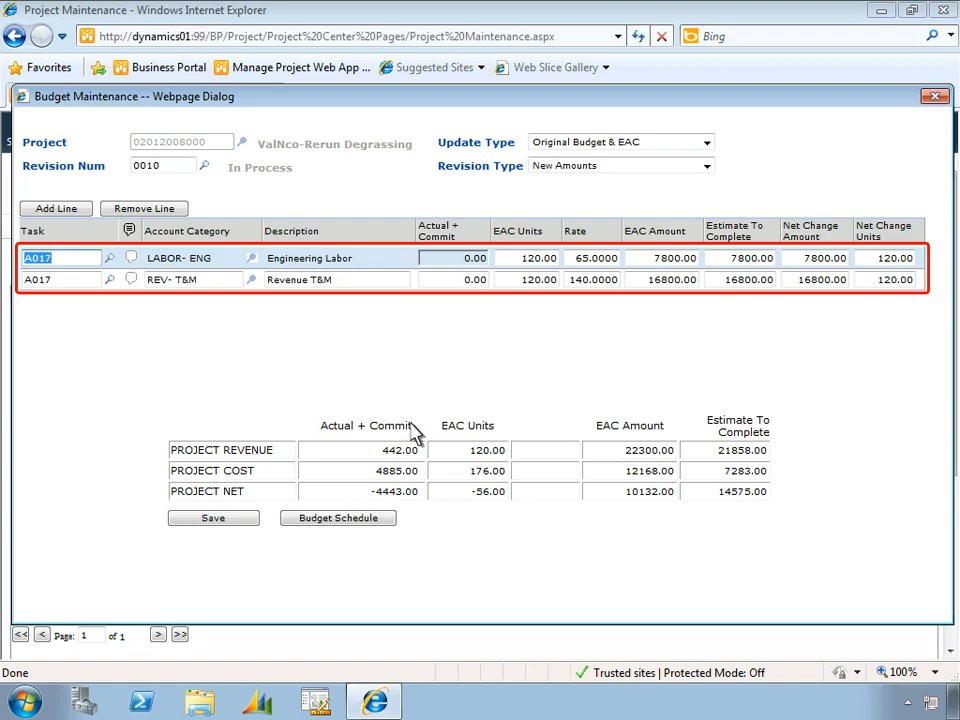
left_click(215, 519)
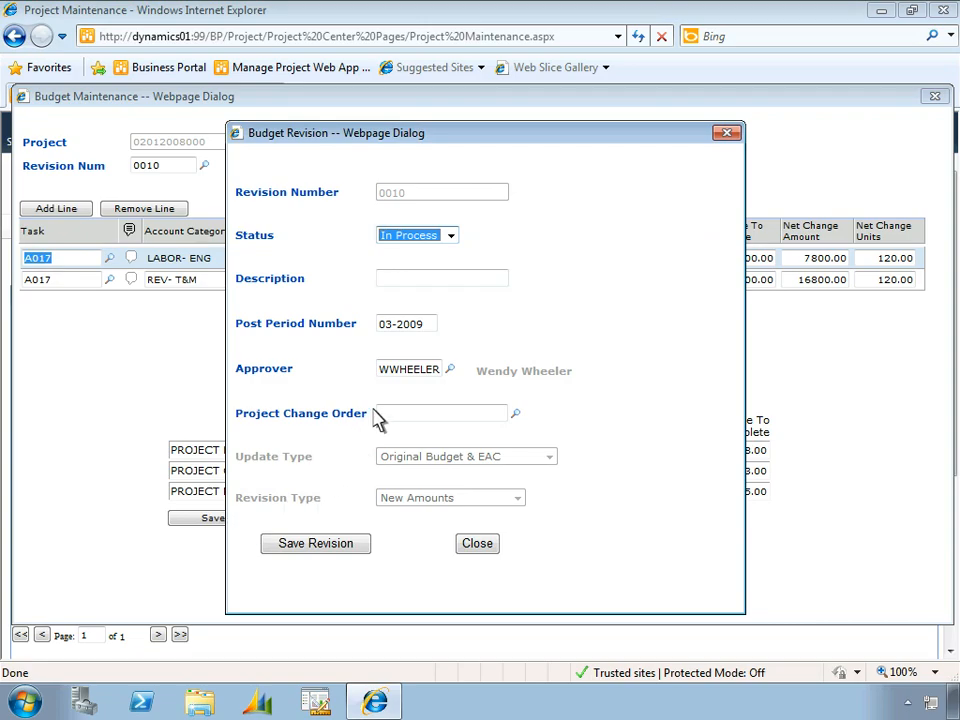
- Set the budget revision's status to Completed with the description "Adding research time" and save the revision
left_click(451, 237)
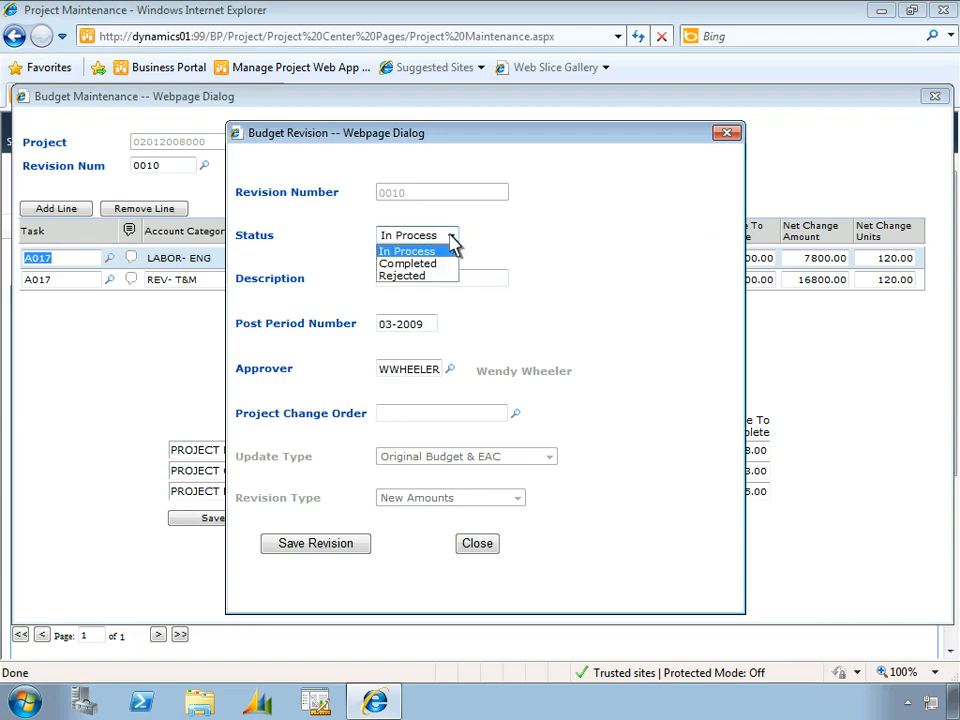
left_click(437, 264)
key("Tab")
type("Adding research time")
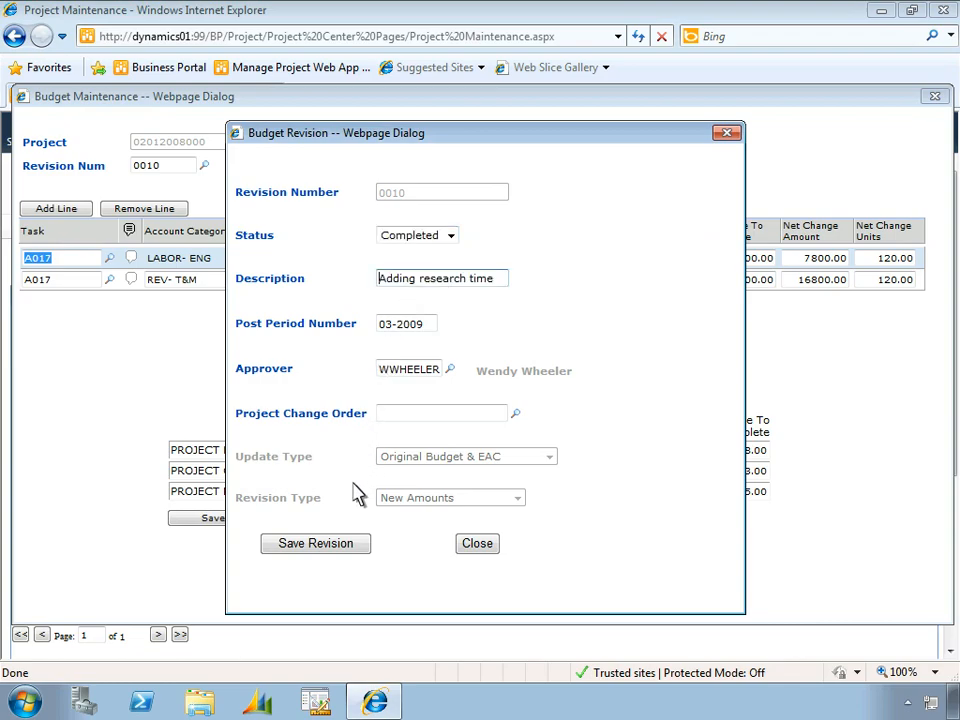
left_click(352, 550)
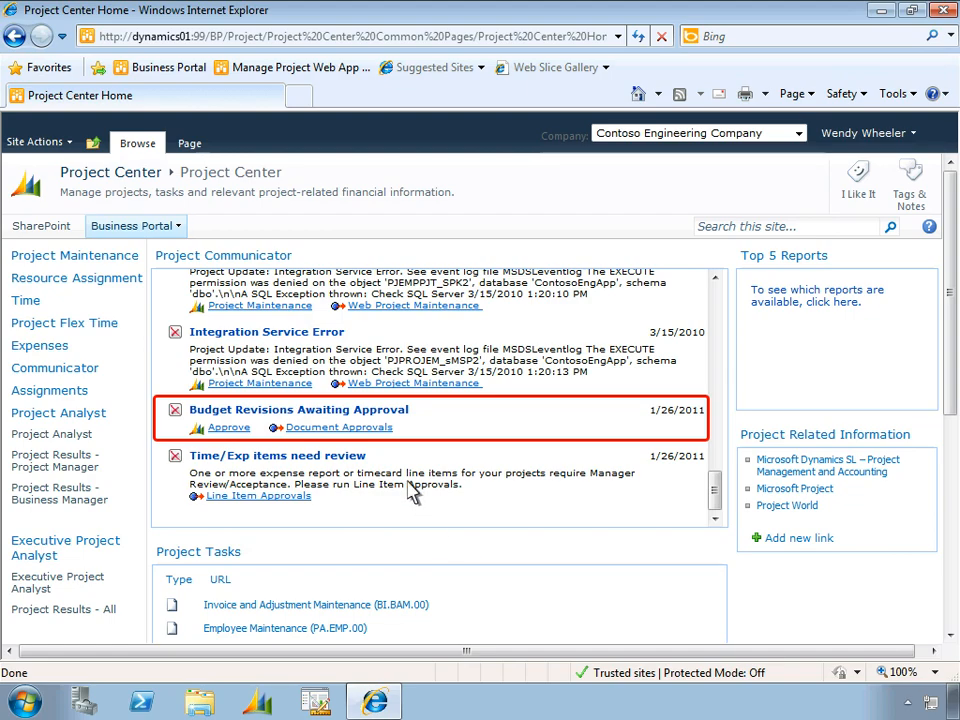
- Open the budget revisions in Document Approvals and review the budget details of revision 0010
left_click(388, 430)
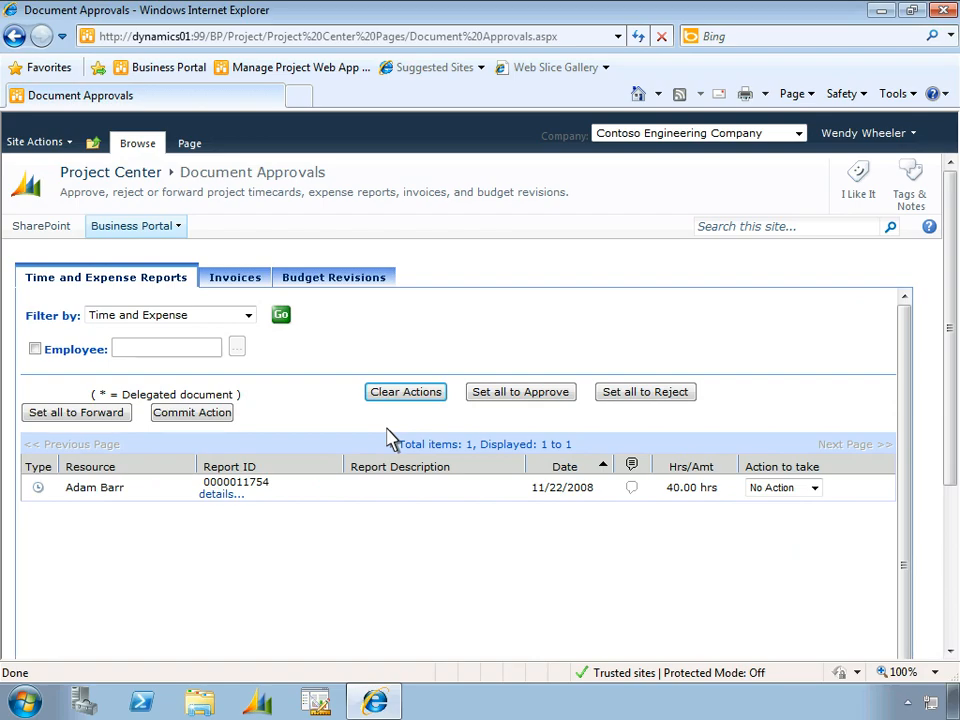
left_click(345, 285)
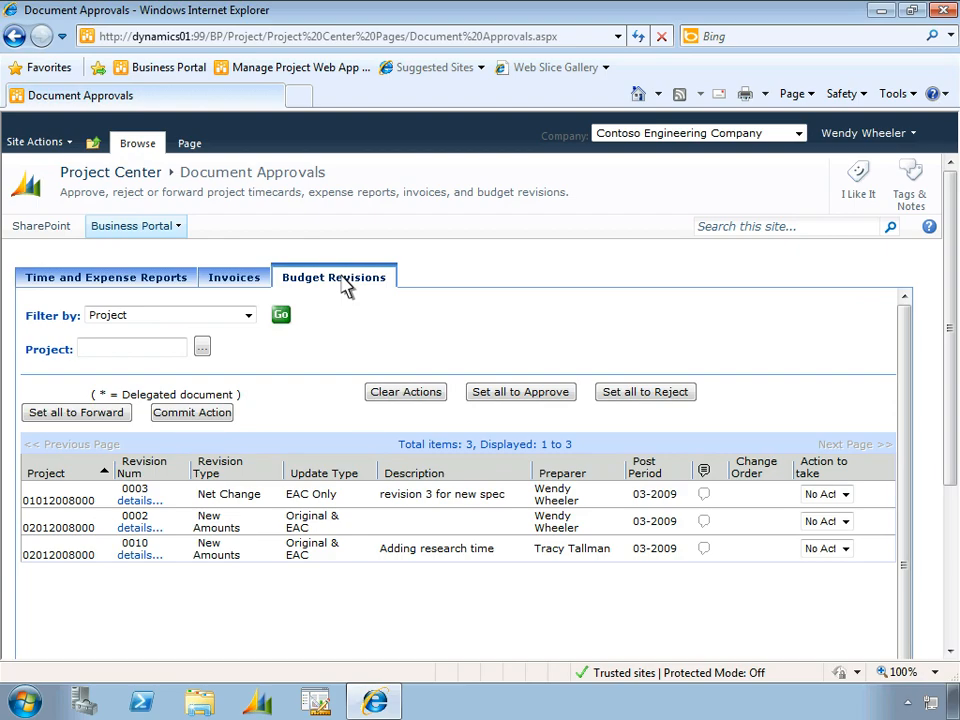
left_click(140, 555)
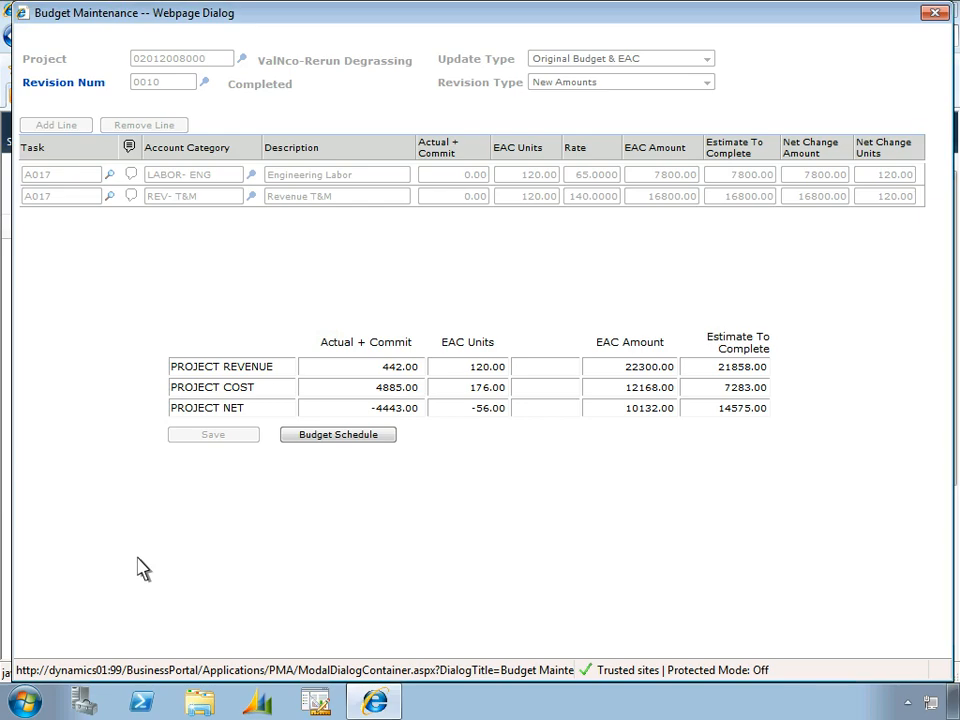
left_click(935, 13)
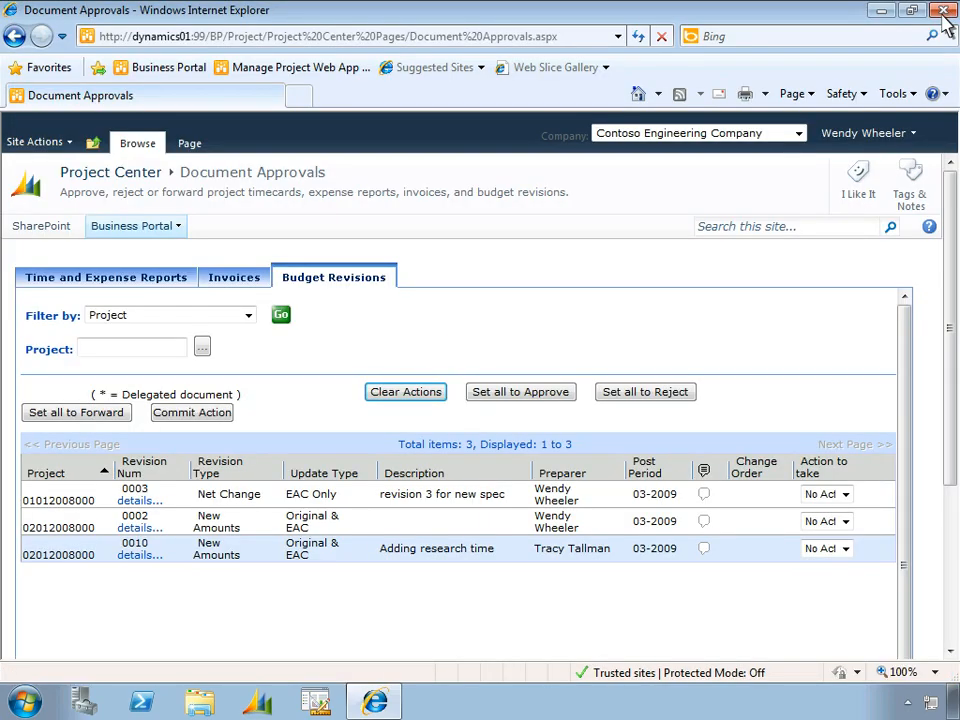
- Approve budget revision 0010 described as "Adding research time" and commit the action
left_click(845, 549)
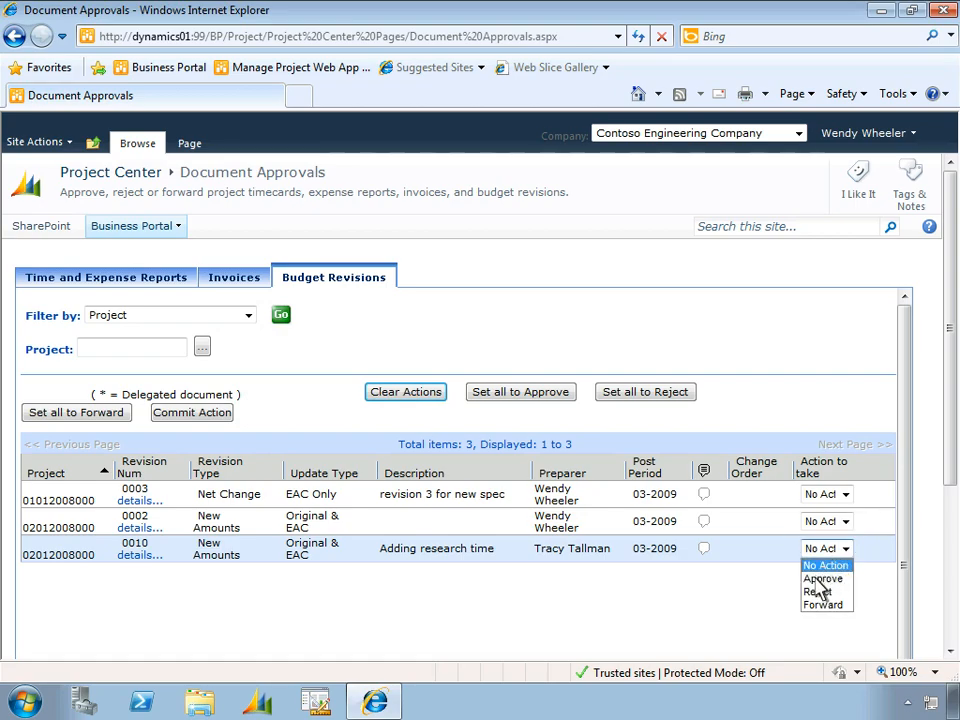
left_click(817, 580)
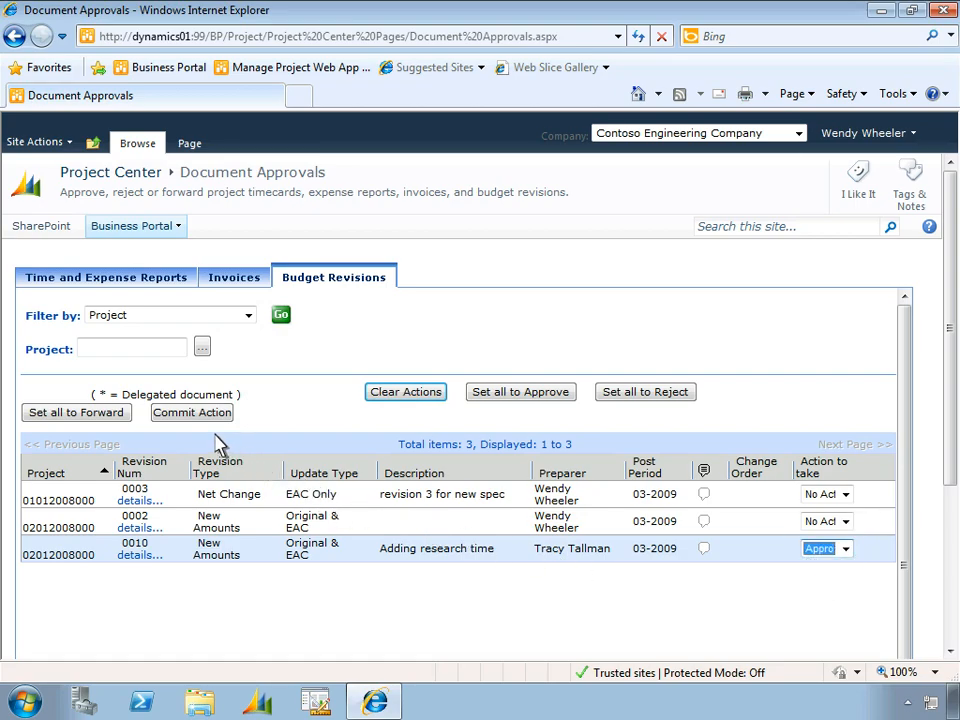
left_click(192, 412)
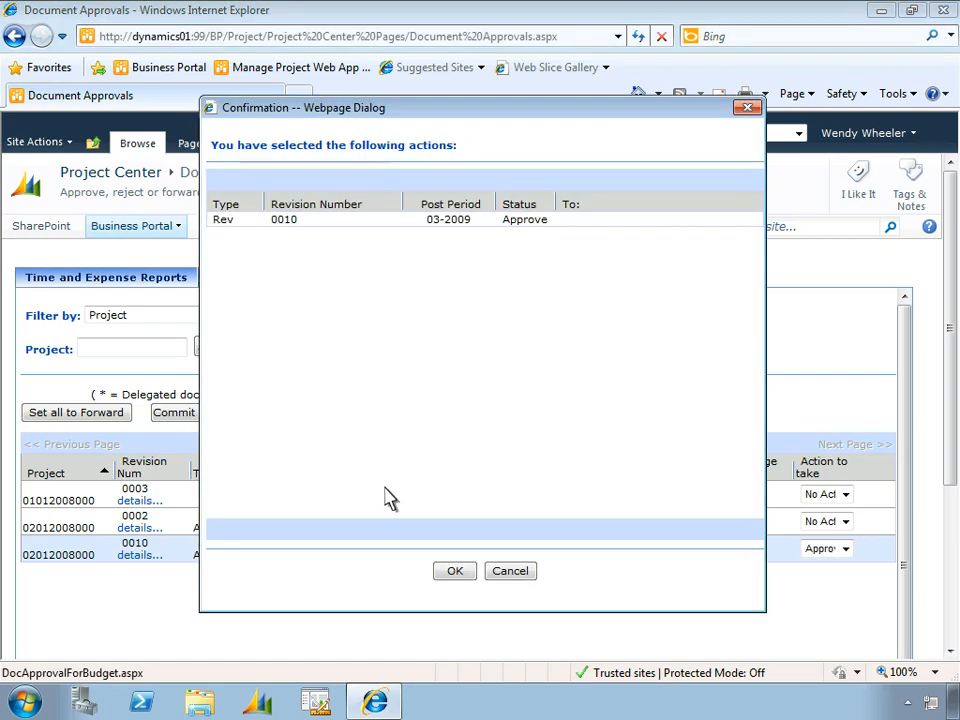
left_click(457, 574)
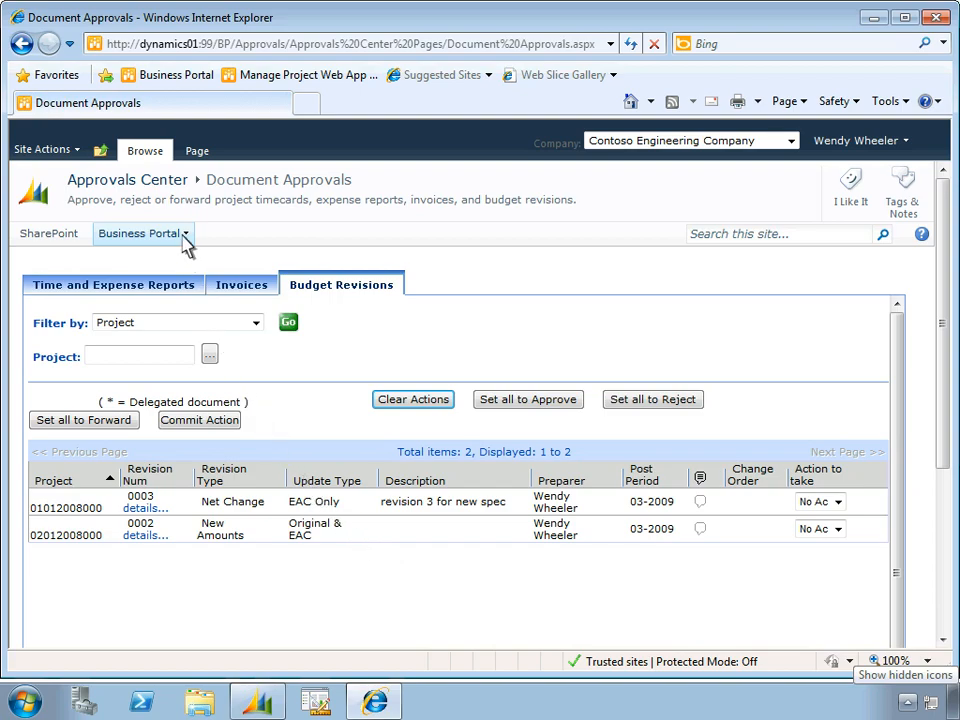
- Go to the Project Center and view the accounting data of the ValNco-Rerun Degrassing project
mouse_move(186, 245)
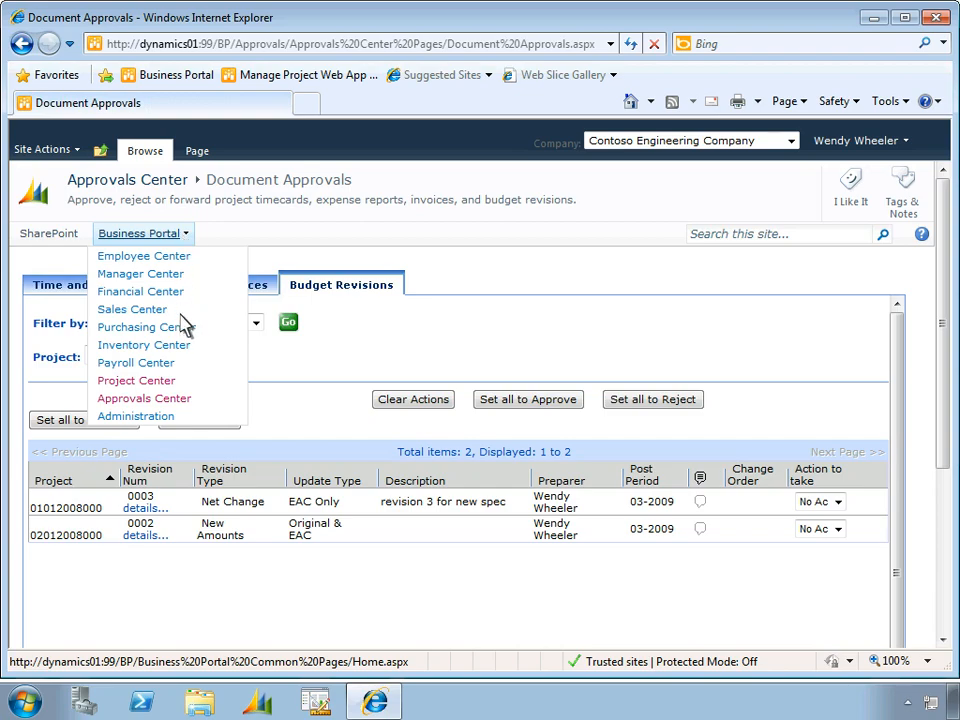
left_click(181, 386)
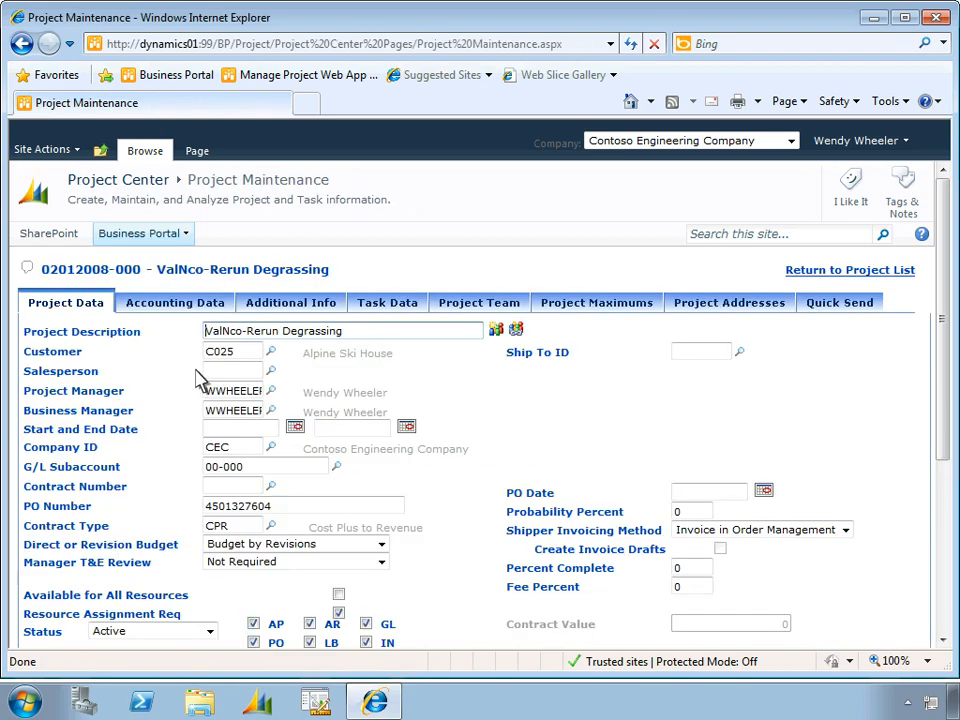
left_click(218, 305)
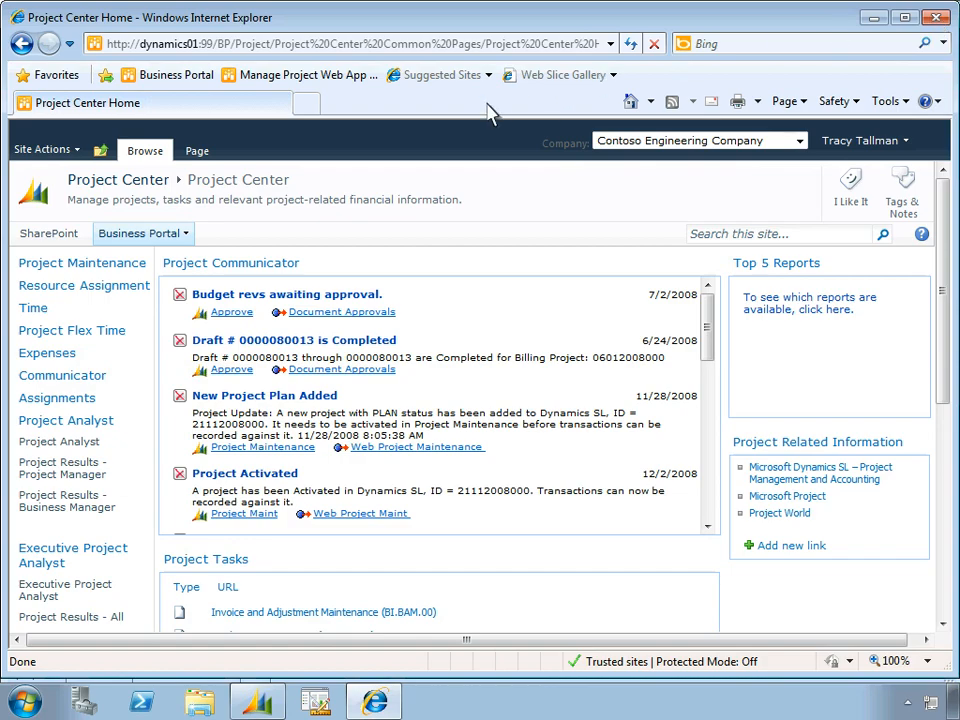
- In Project Flex Time, enter 3 hours for A017, 2 for R001 and 3 for F001 on Wednesday 3/23, and save
left_click(121, 343)
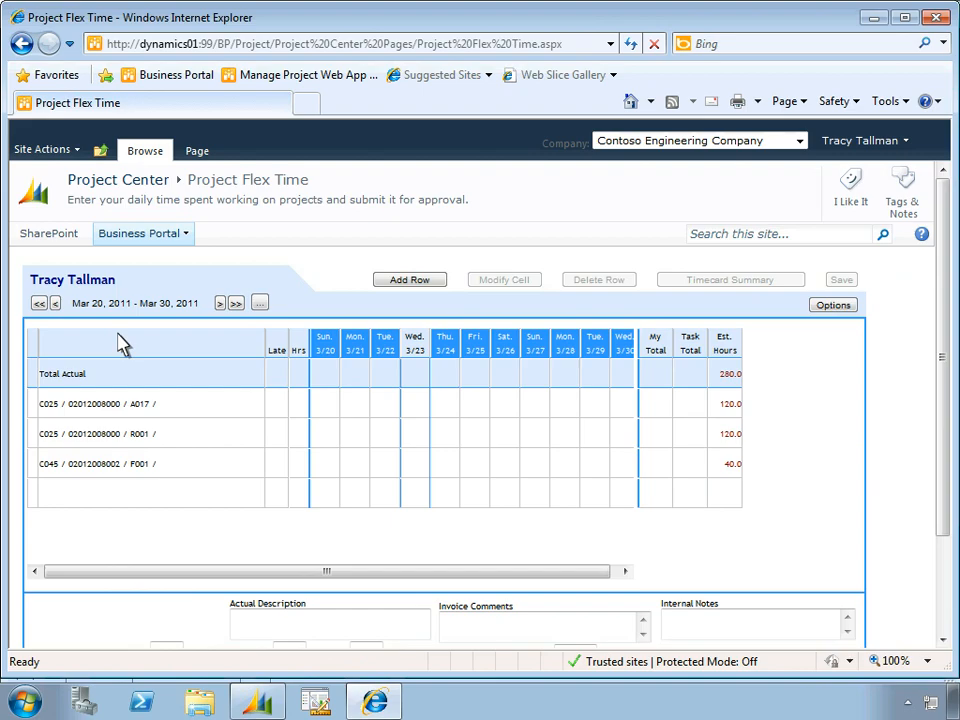
left_click(415, 415)
type("3")
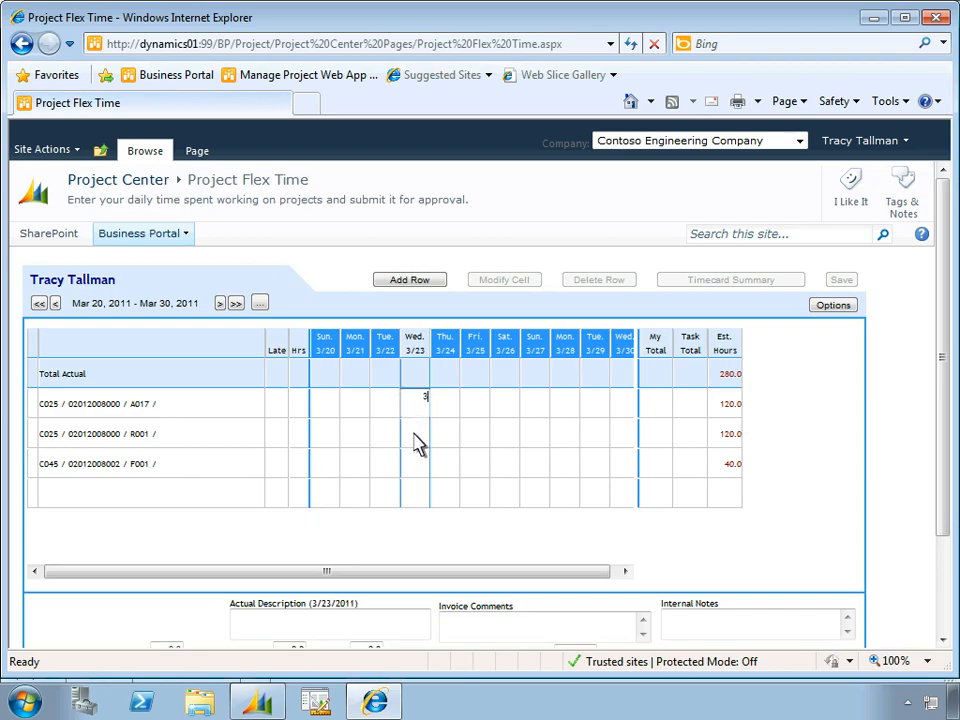
left_click(415, 436)
type("2")
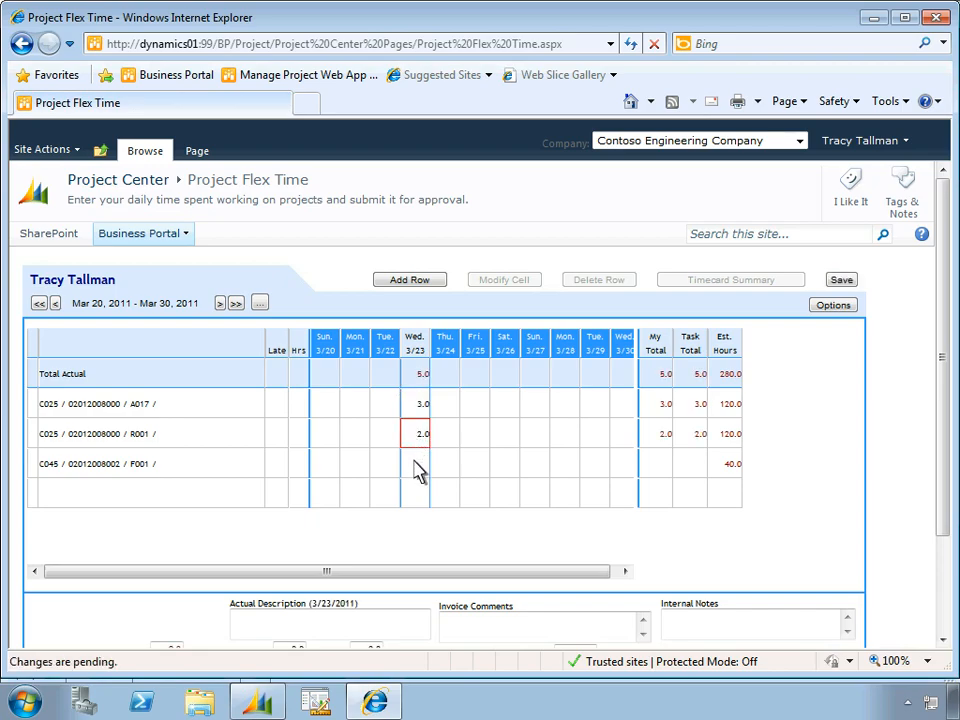
left_click(418, 476)
type("3")
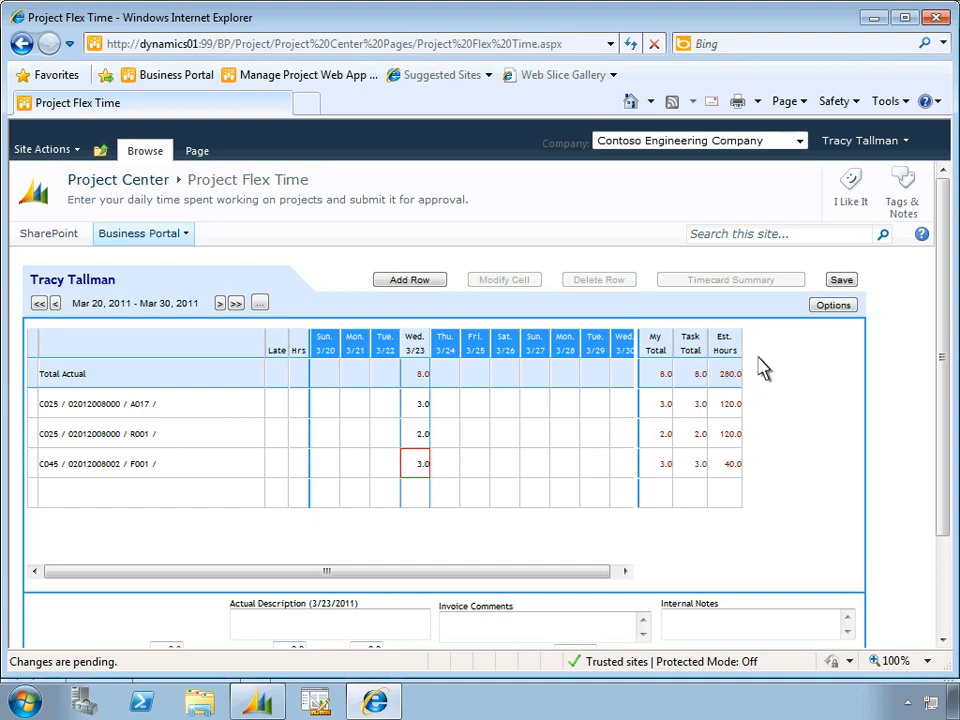
left_click(841, 281)
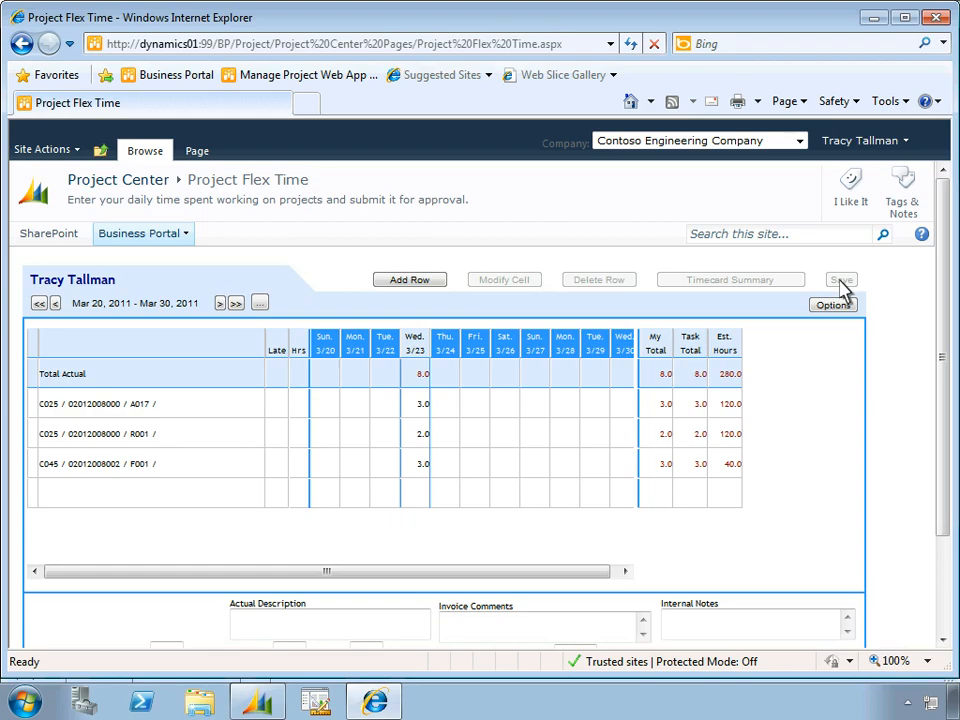
left_click(418, 468)
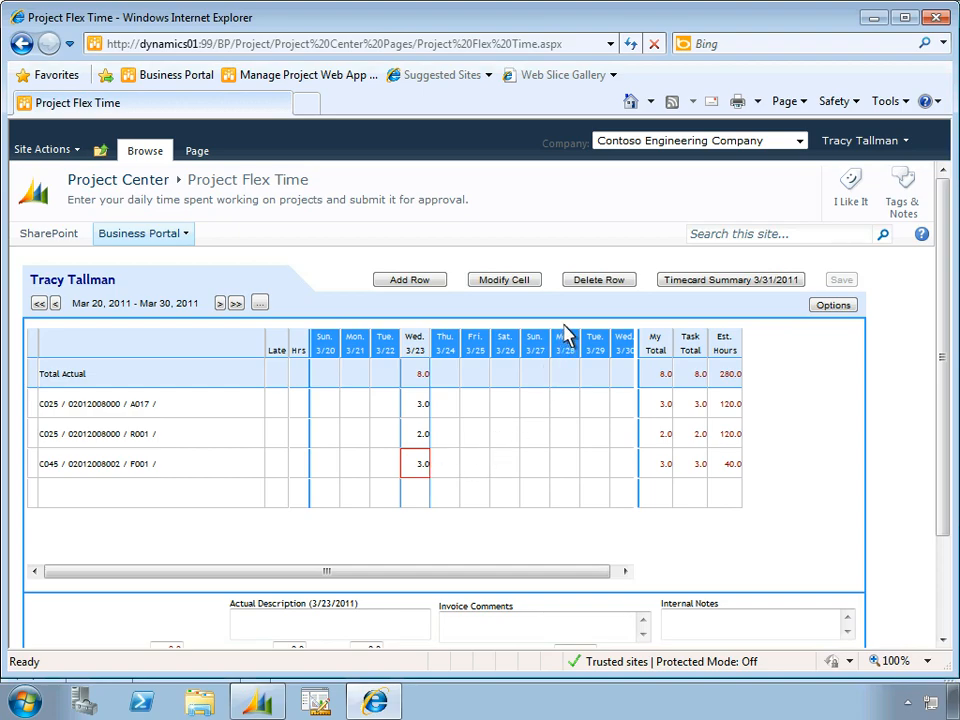
left_click(583, 284)
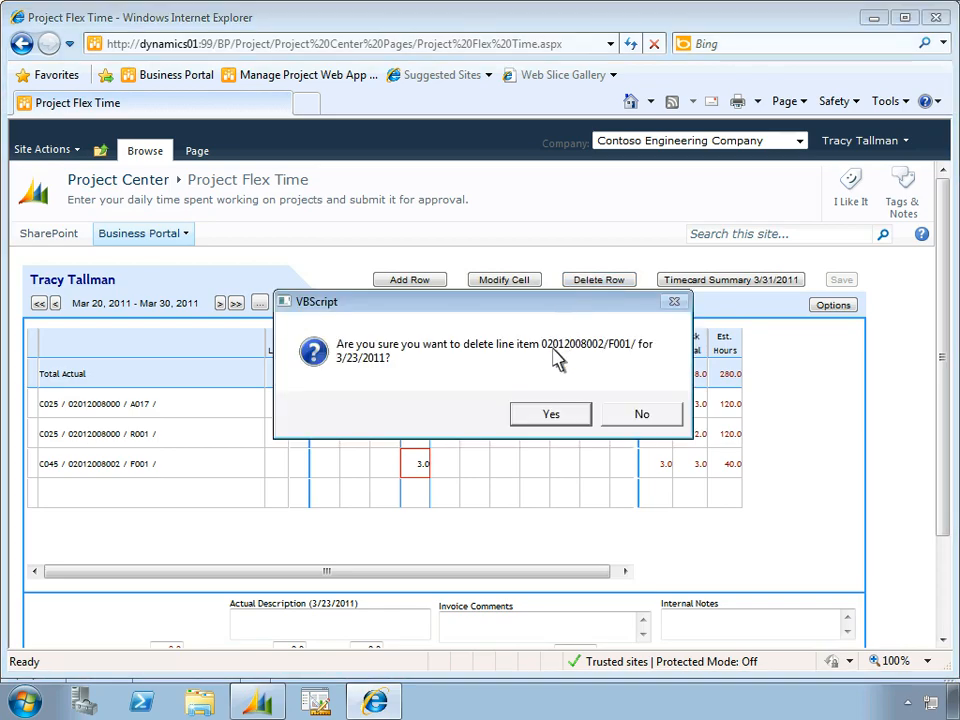
left_click(549, 416)
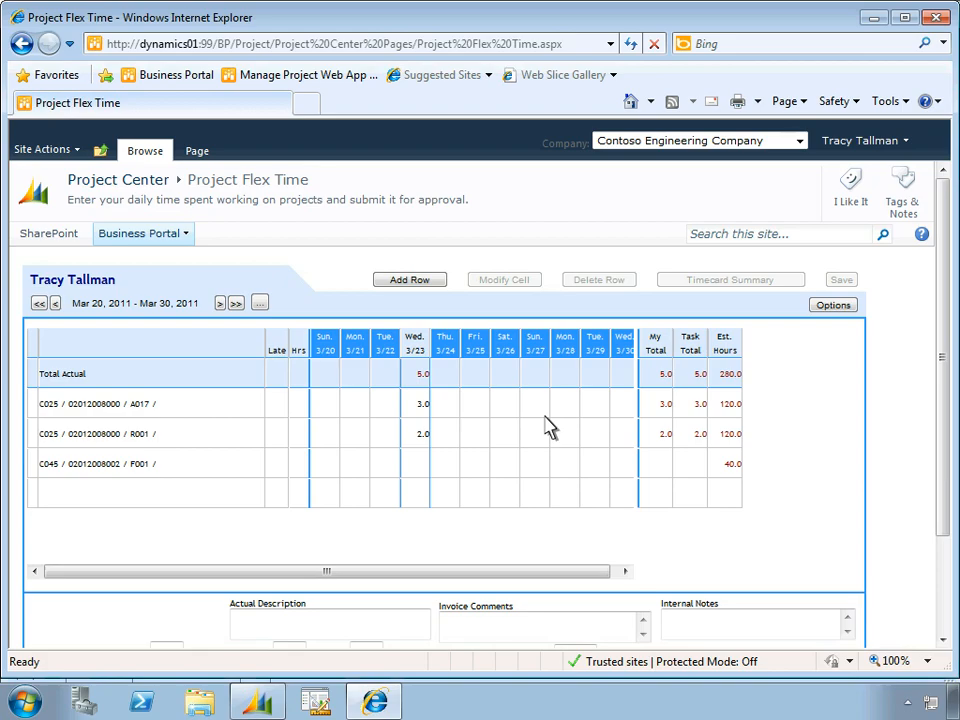
left_click(418, 446)
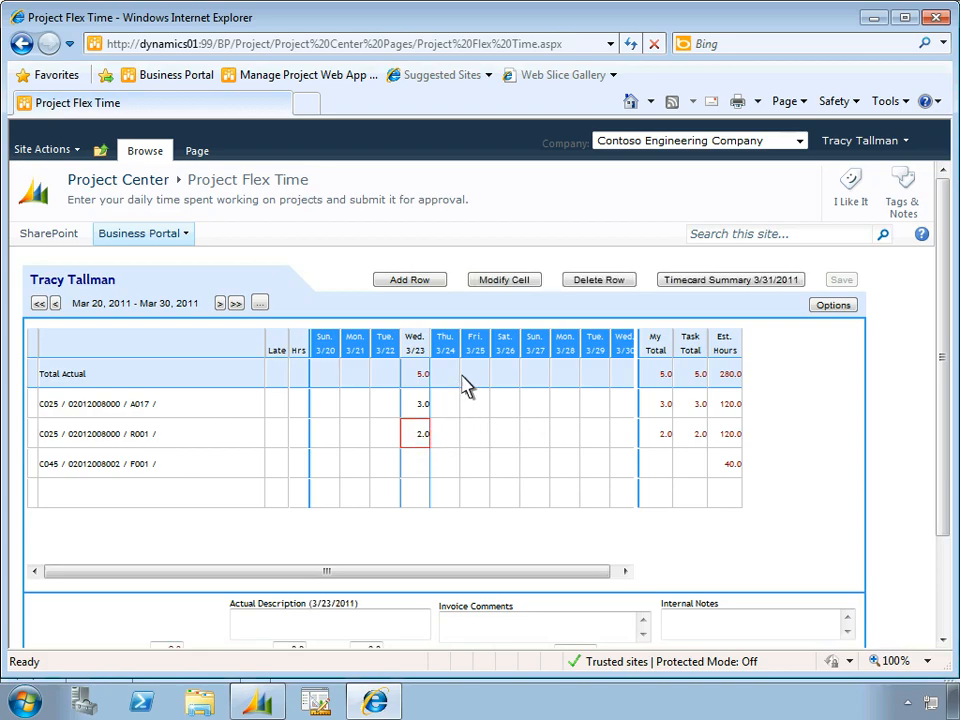
left_click(489, 284)
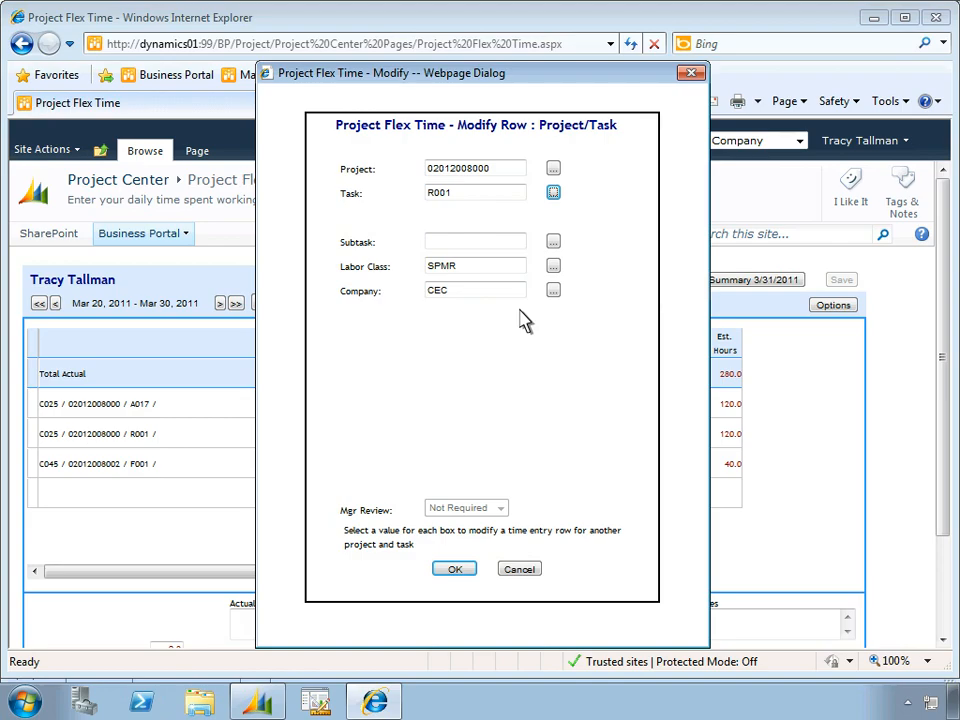
double_click(436, 268)
type("PCST")
left_click(457, 570)
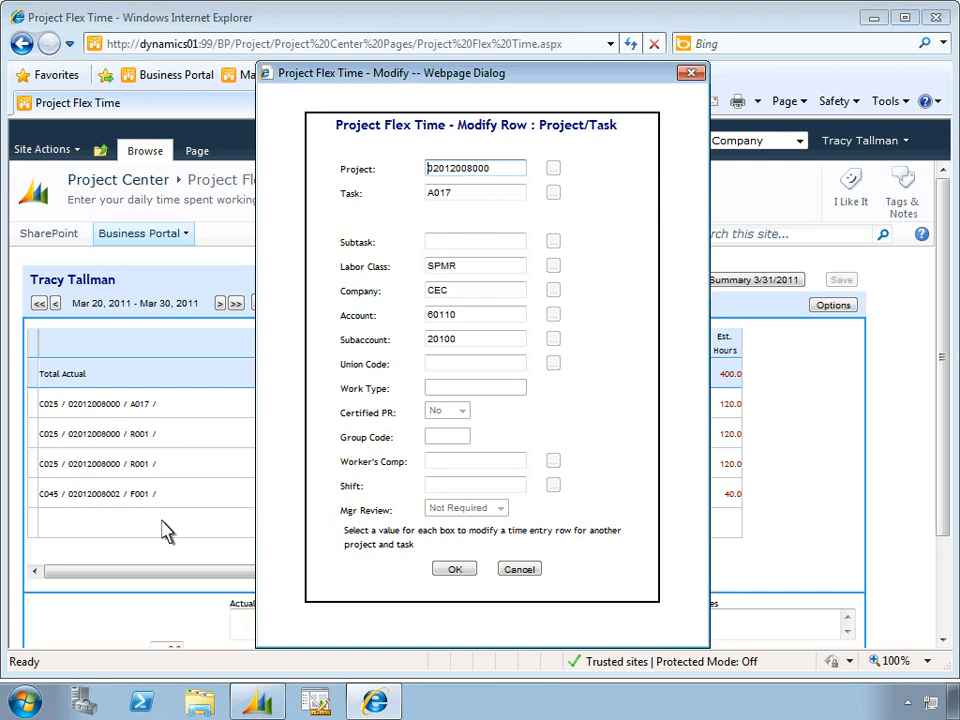
left_click(455, 570)
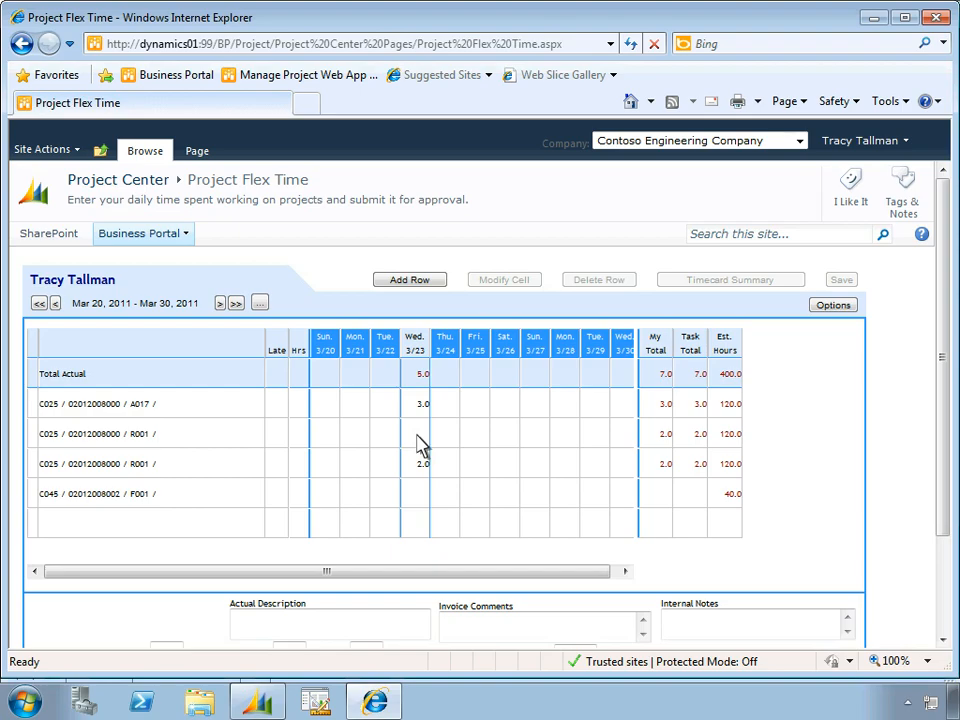
left_click(418, 436)
type("3")
key("Return")
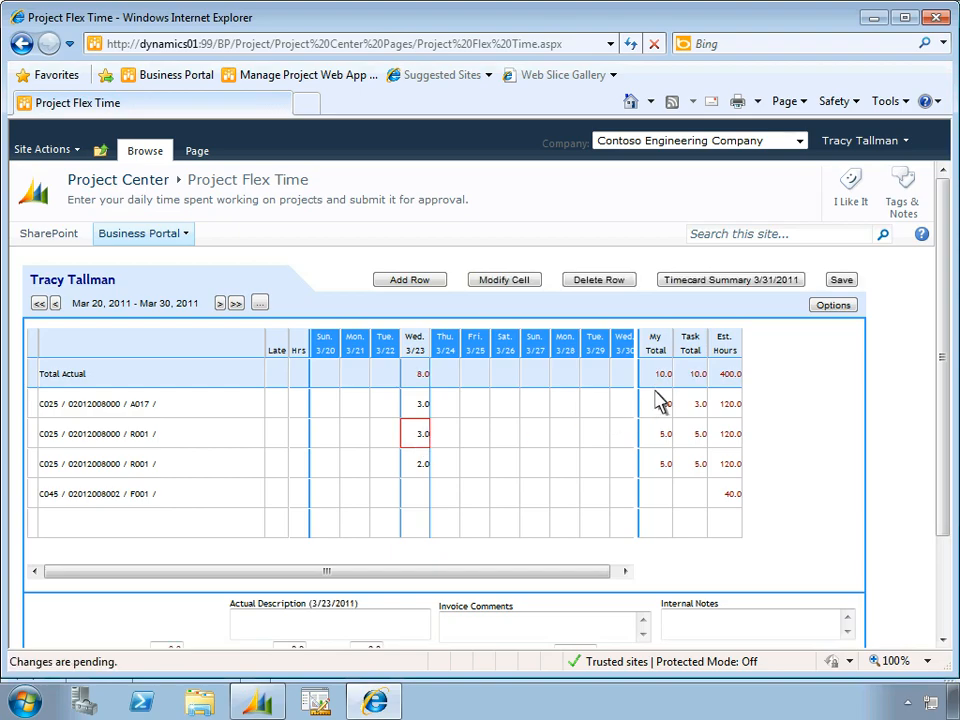
left_click(842, 282)
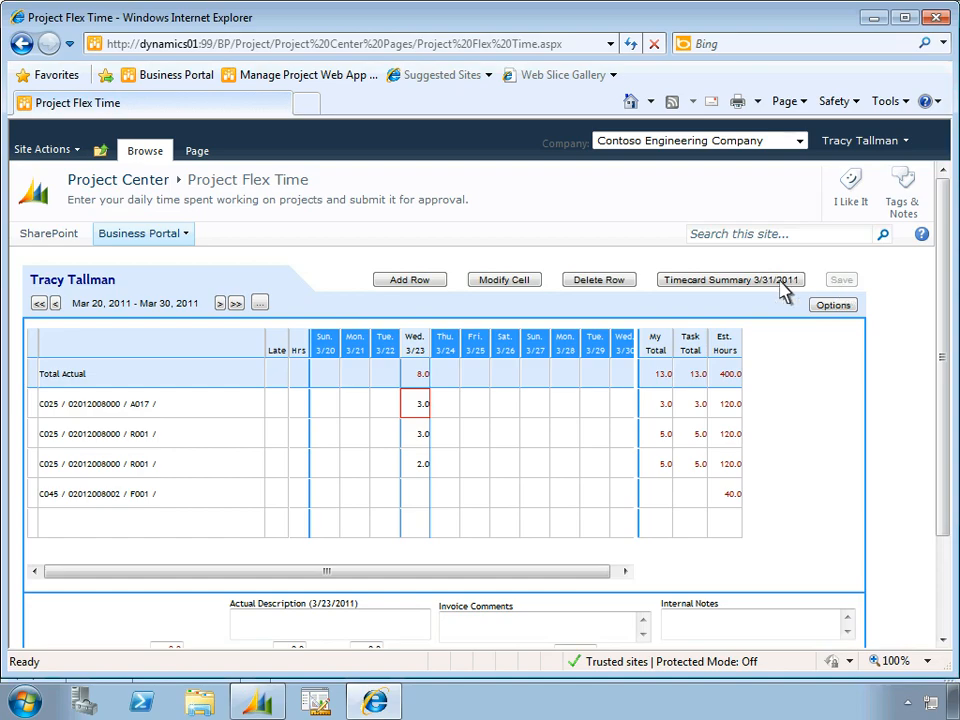
- Set the status of the 3/31/2011 timecard to Completed in its summary, save it and close the summary
left_click(676, 283)
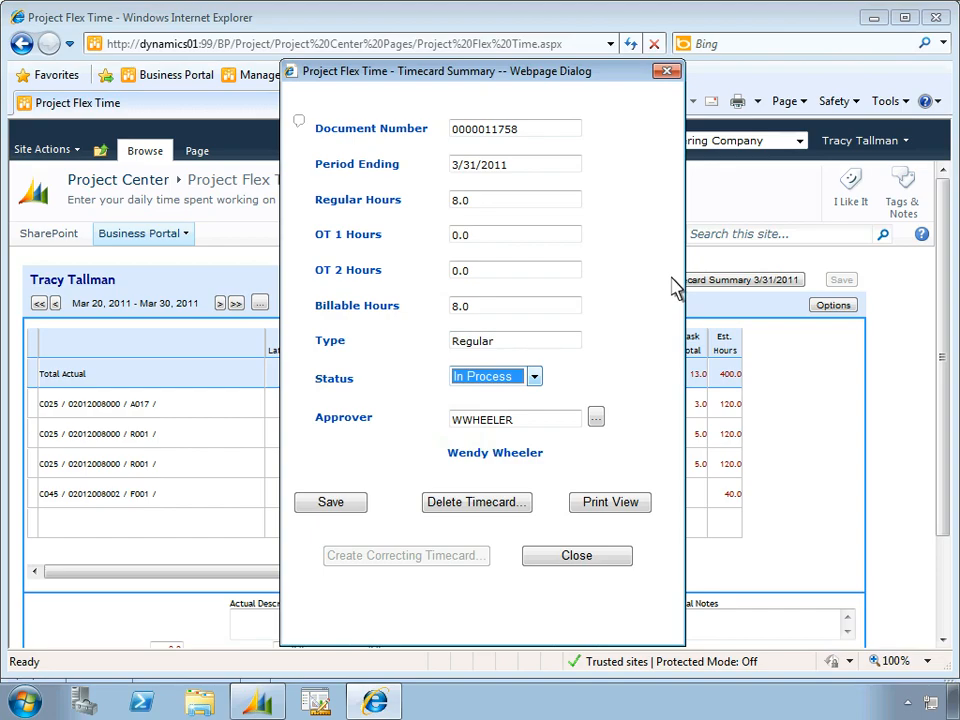
left_click(533, 380)
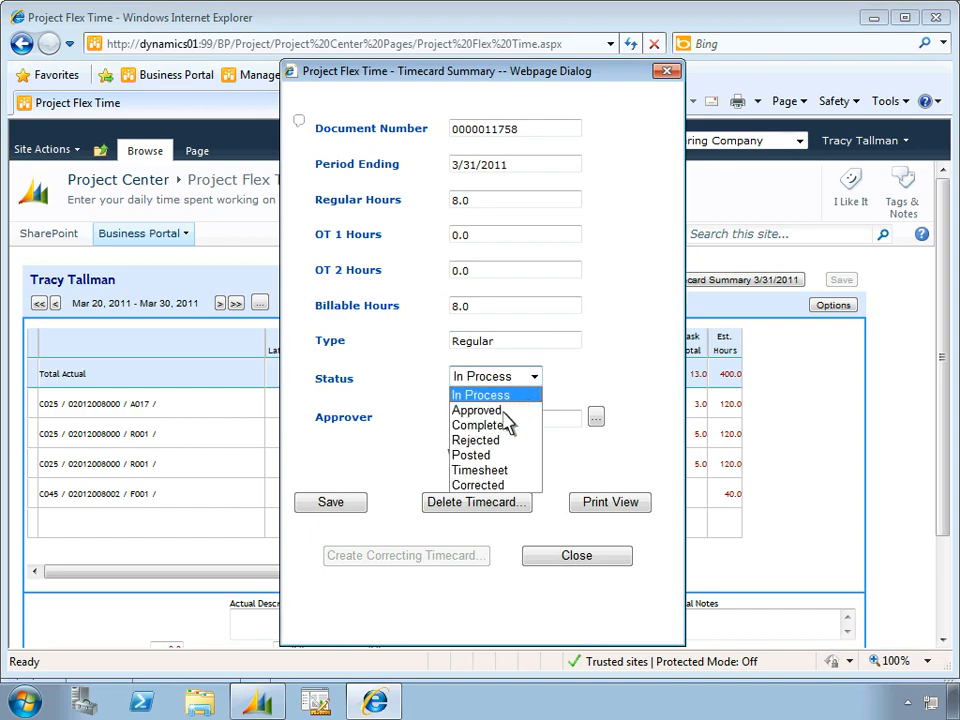
left_click(503, 430)
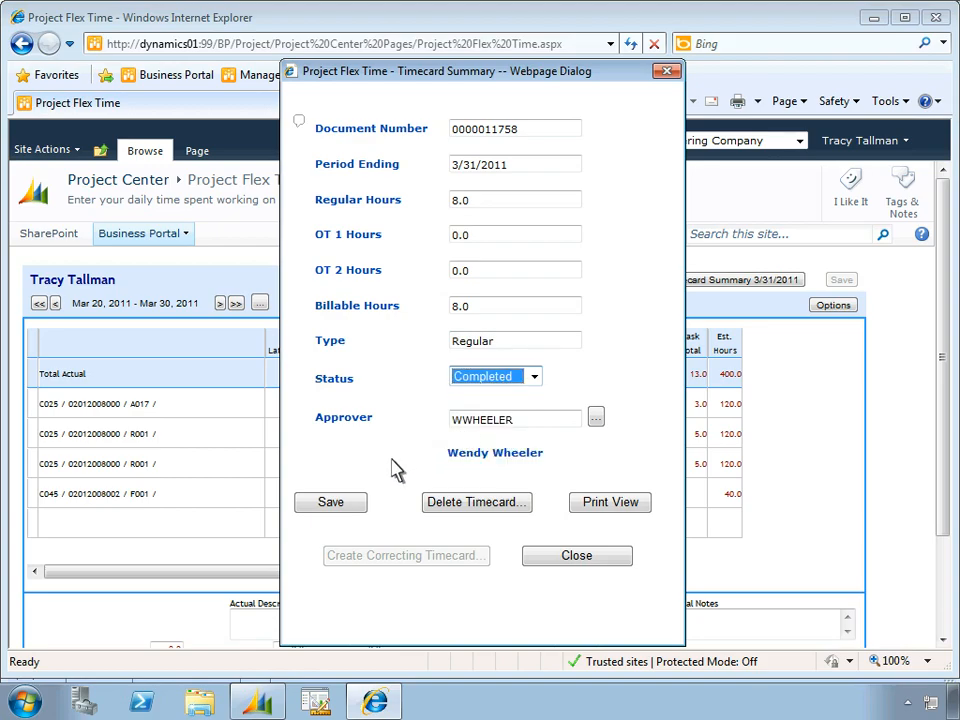
left_click(349, 510)
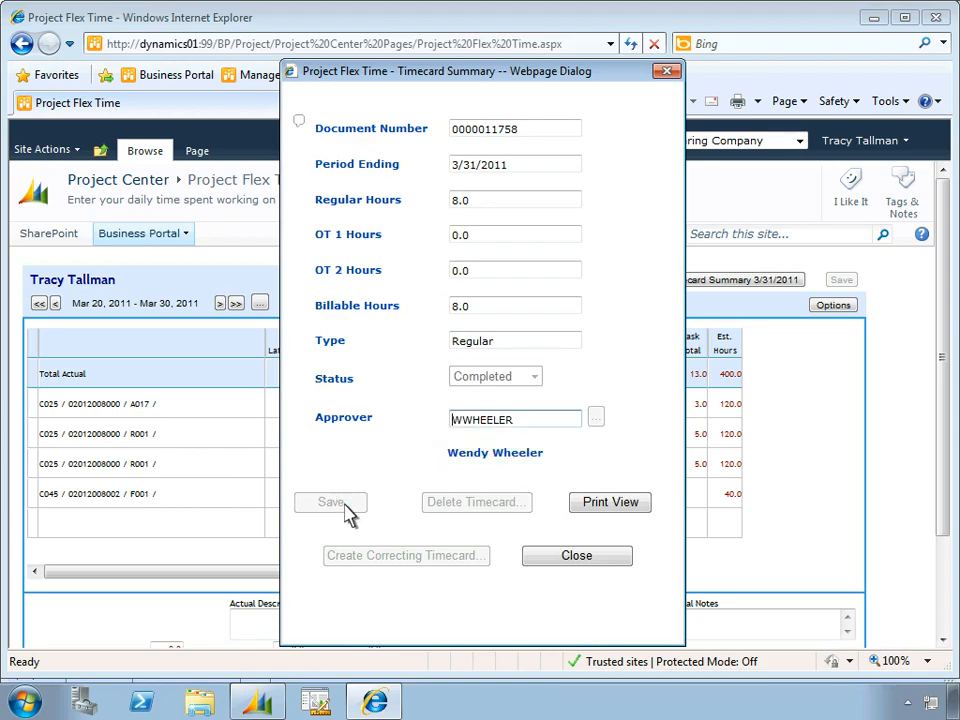
left_click(576, 558)
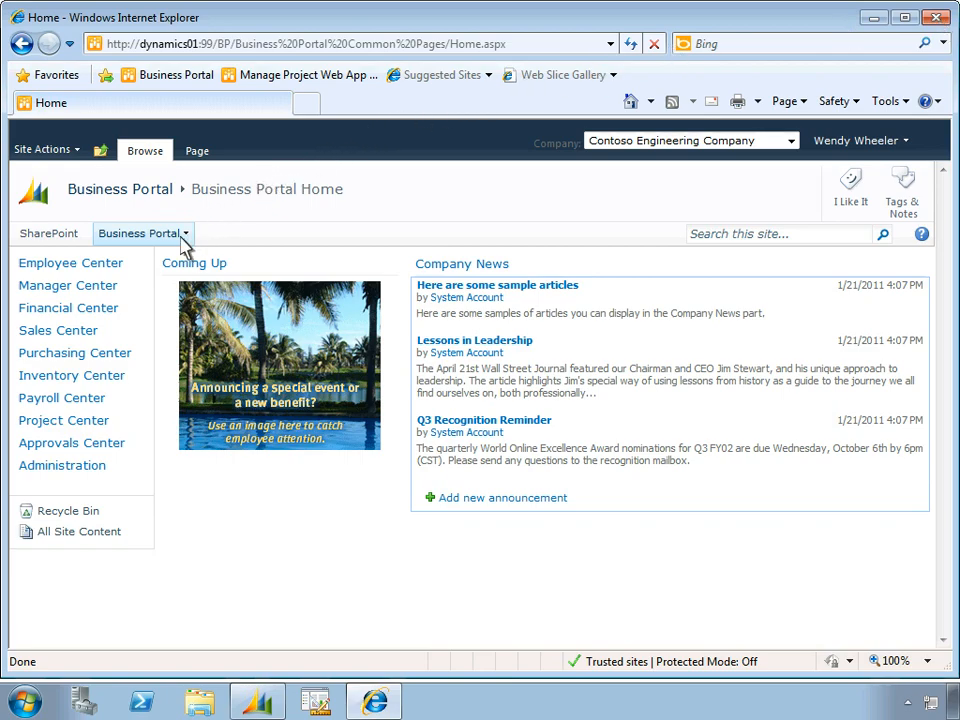
mouse_move(183, 245)
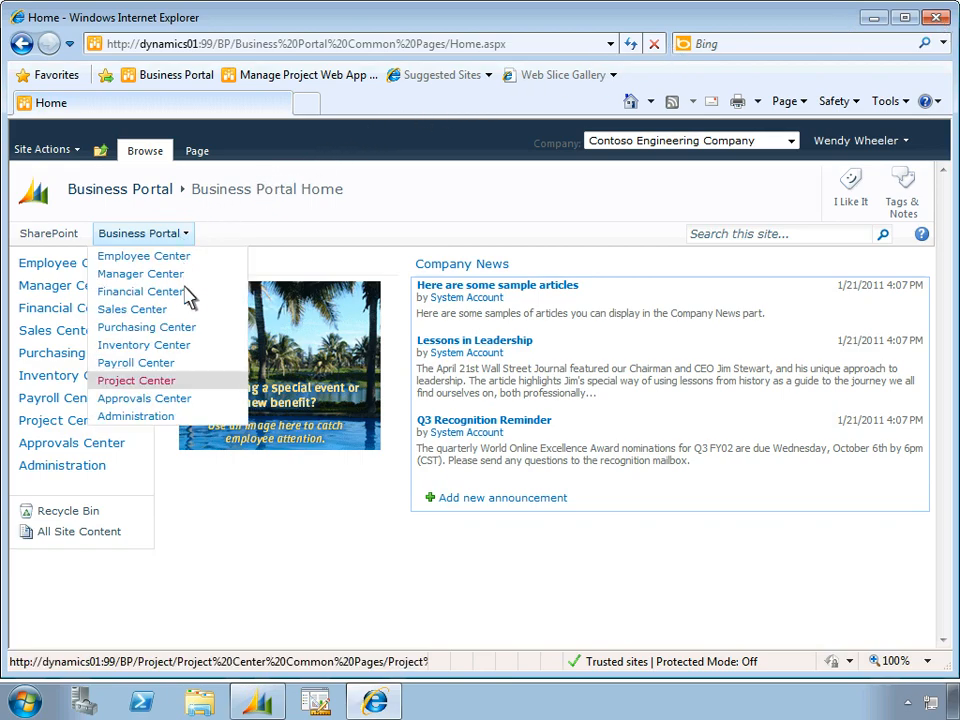
left_click(193, 400)
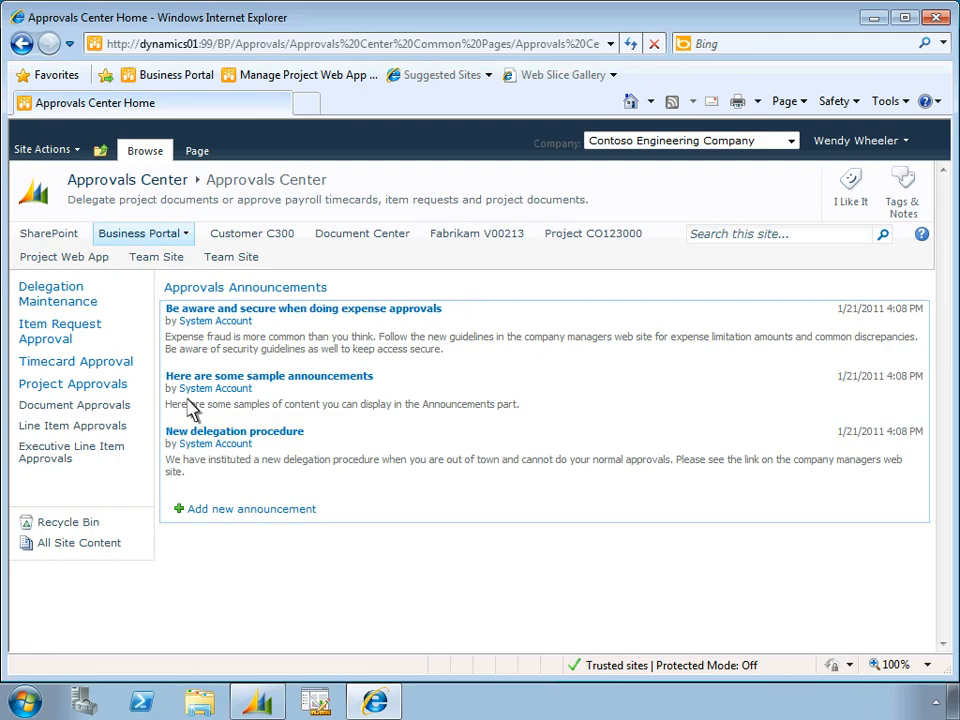
left_click(124, 437)
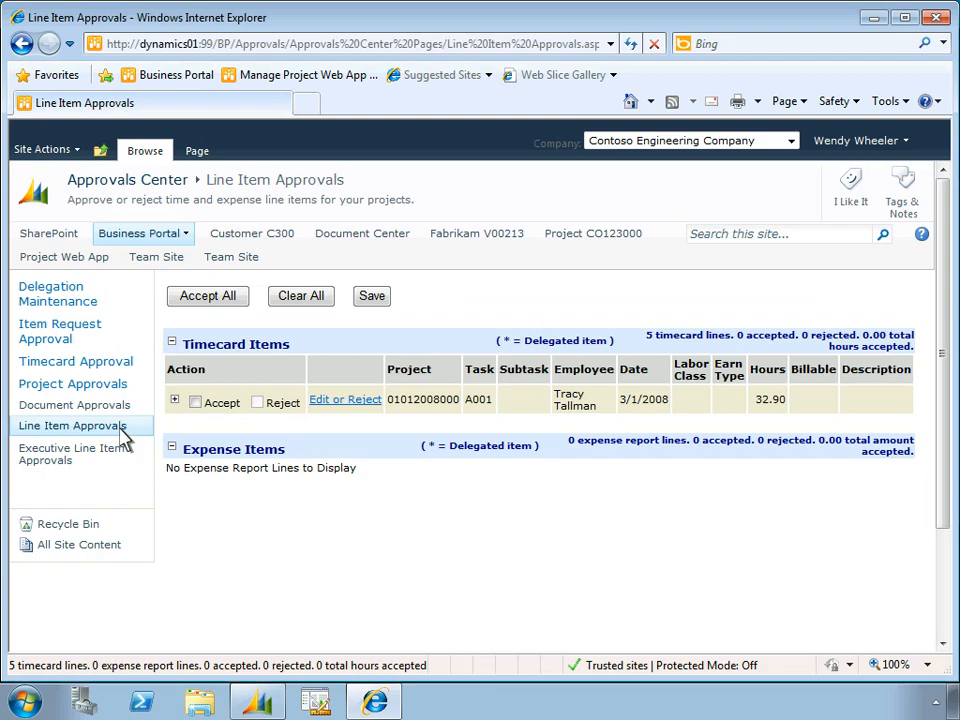
left_click(174, 400)
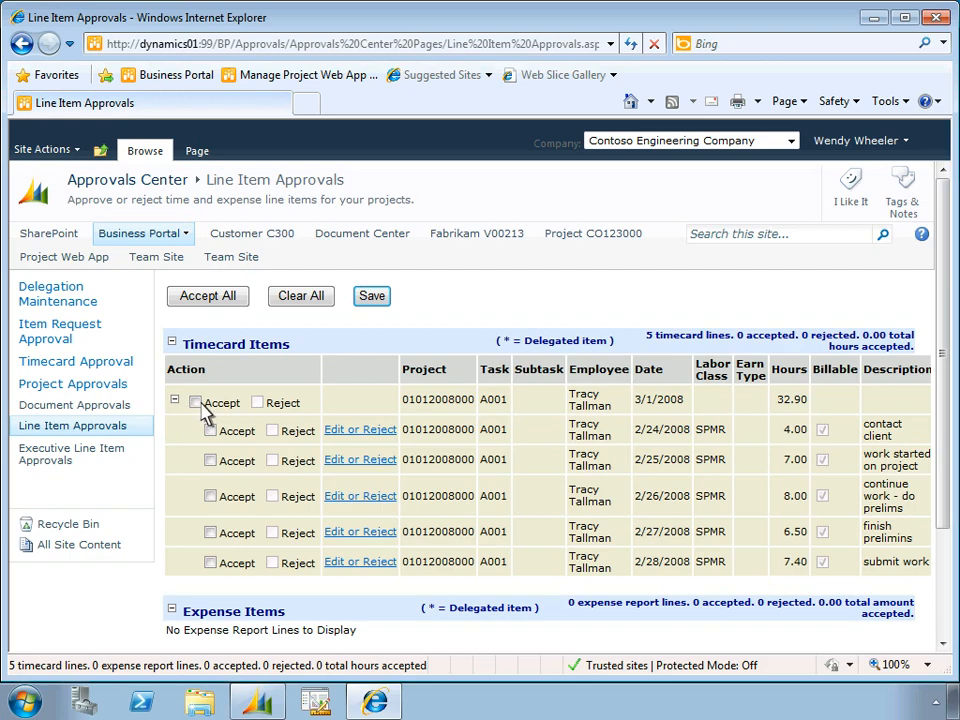
left_click(196, 402)
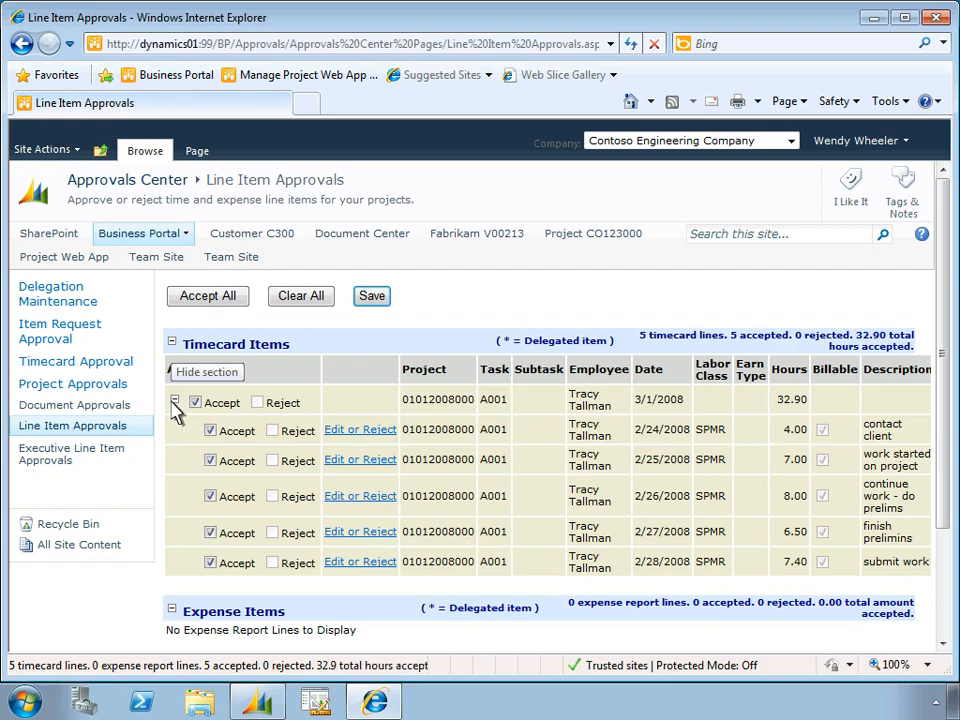
left_click(174, 401)
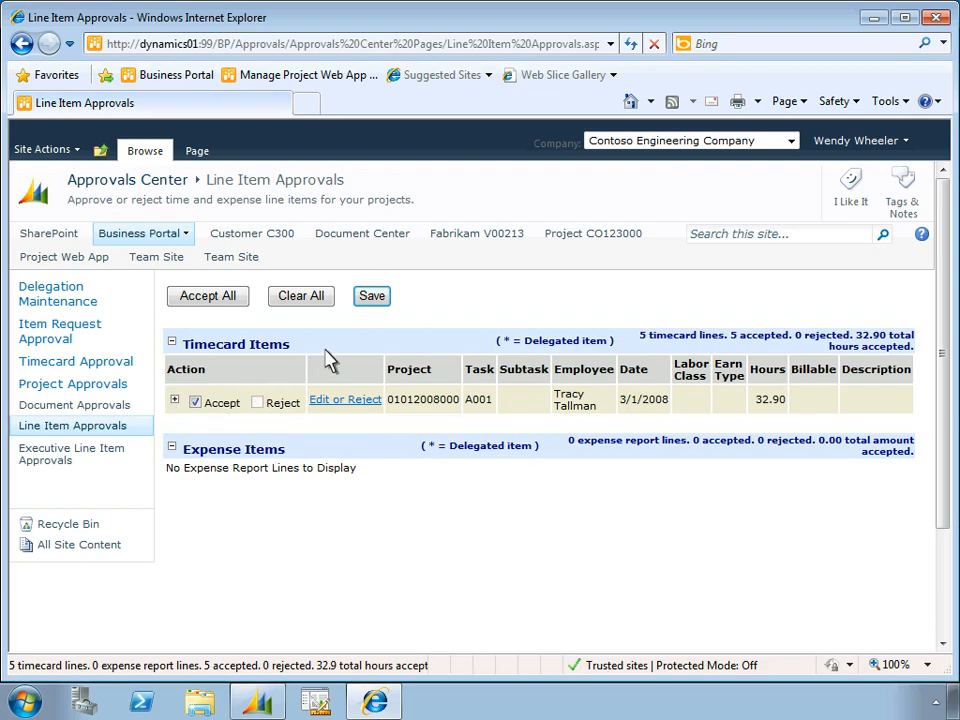
left_click(380, 304)
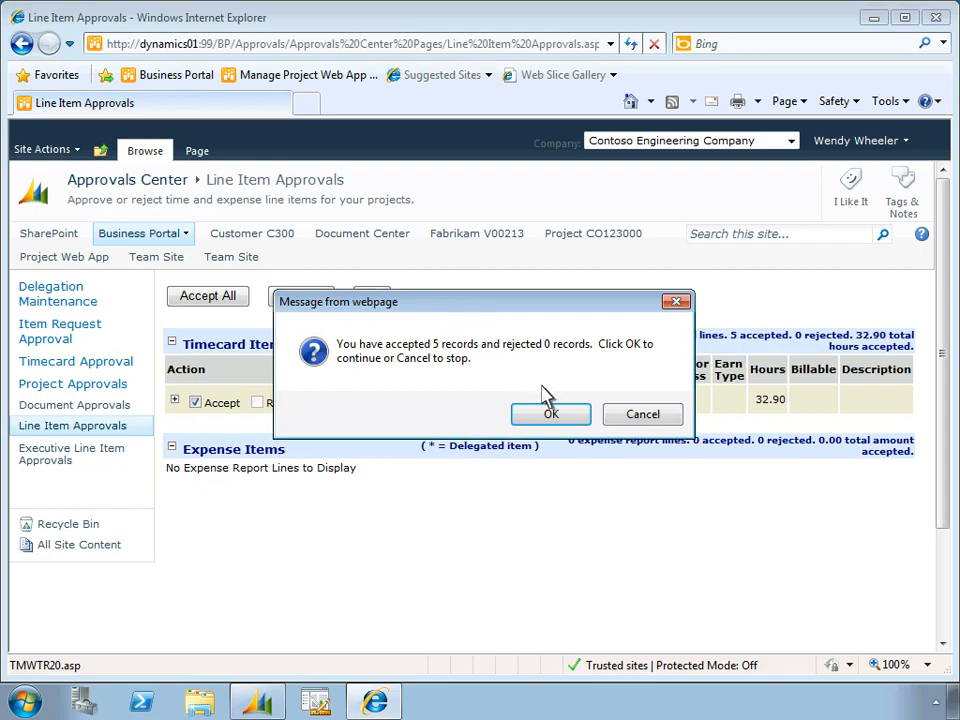
left_click(553, 415)
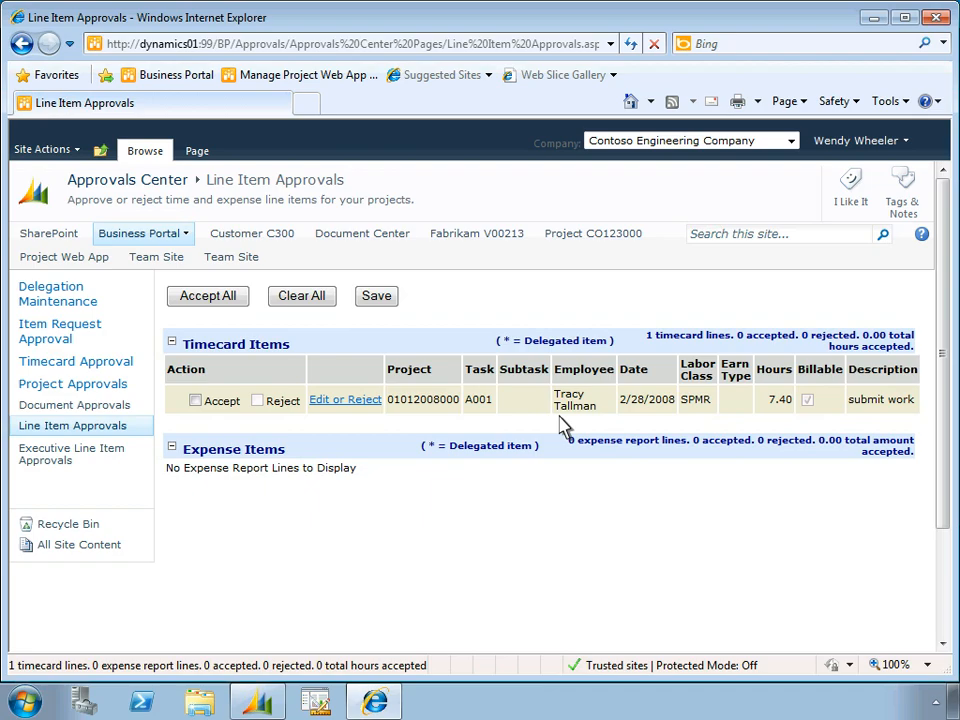
- In Delegation Maintenance, set the through date to 3/18/2011 and turn on delegation for all document types
left_click(80, 300)
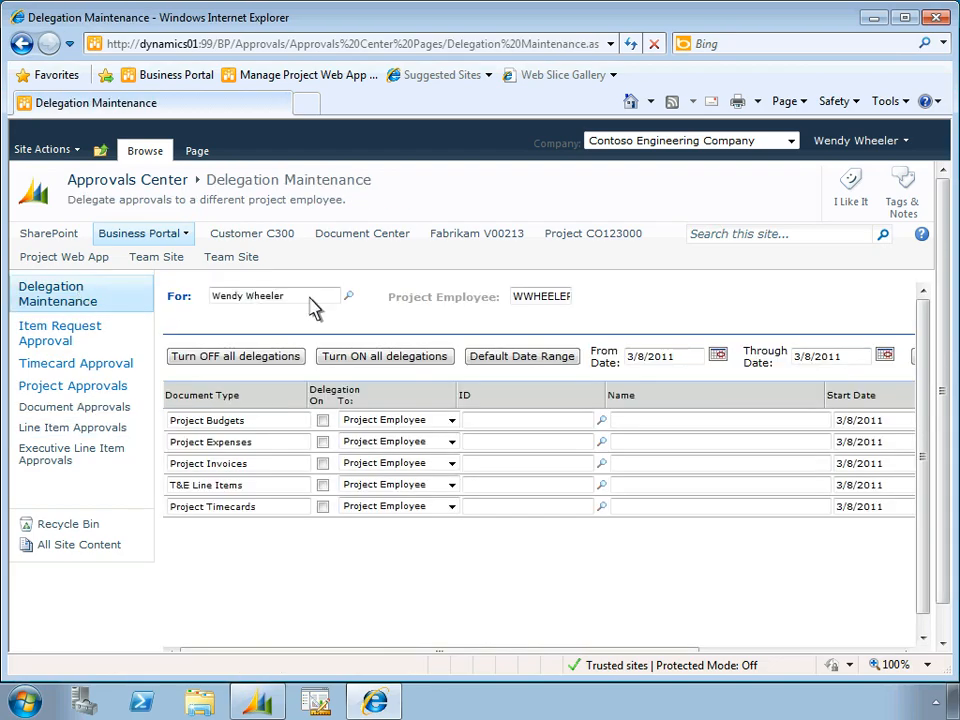
left_click(808, 362)
type("1")
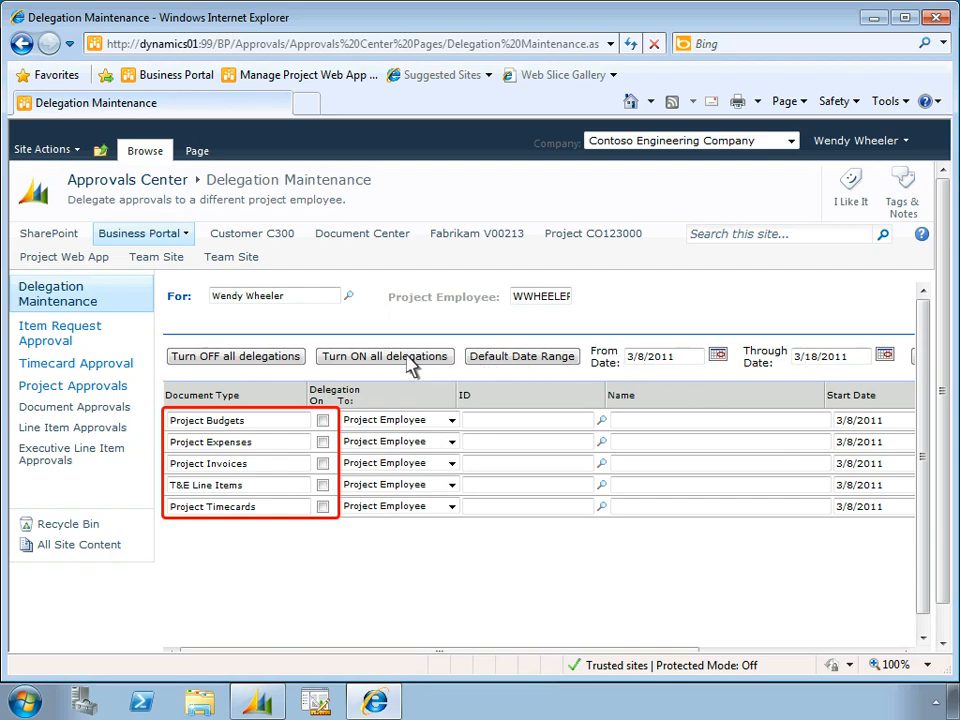
left_click(335, 362)
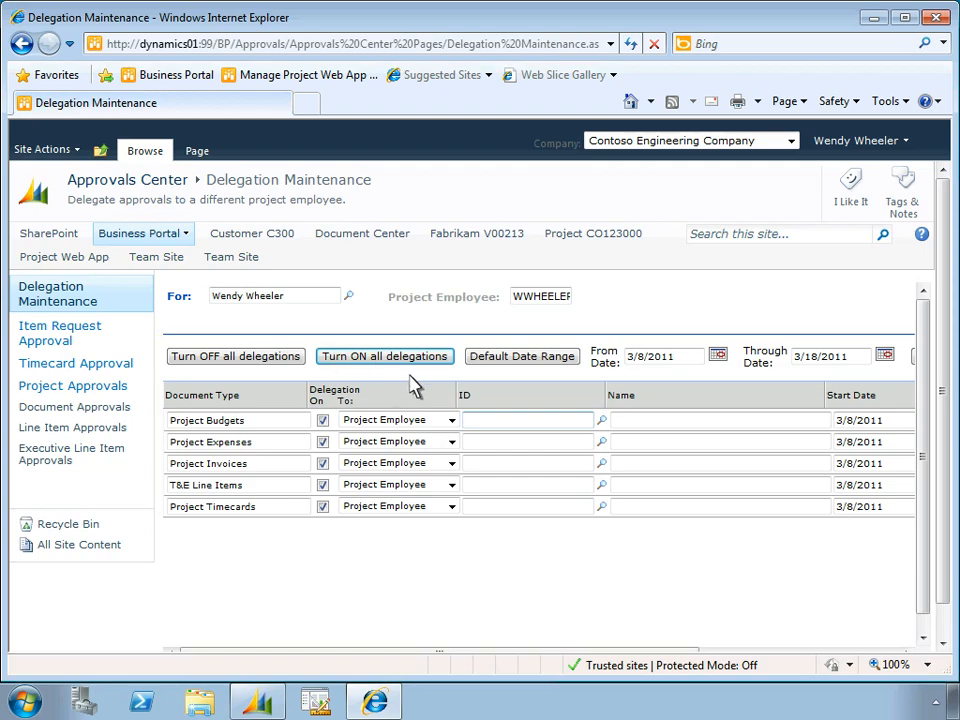
- Delegate project budgets to a project employee by entering the employee's ID, project expenses to the Supervisor, and project invoices to the Business Manager
left_click(467, 422)
type("CDEWER")
key("Tab")
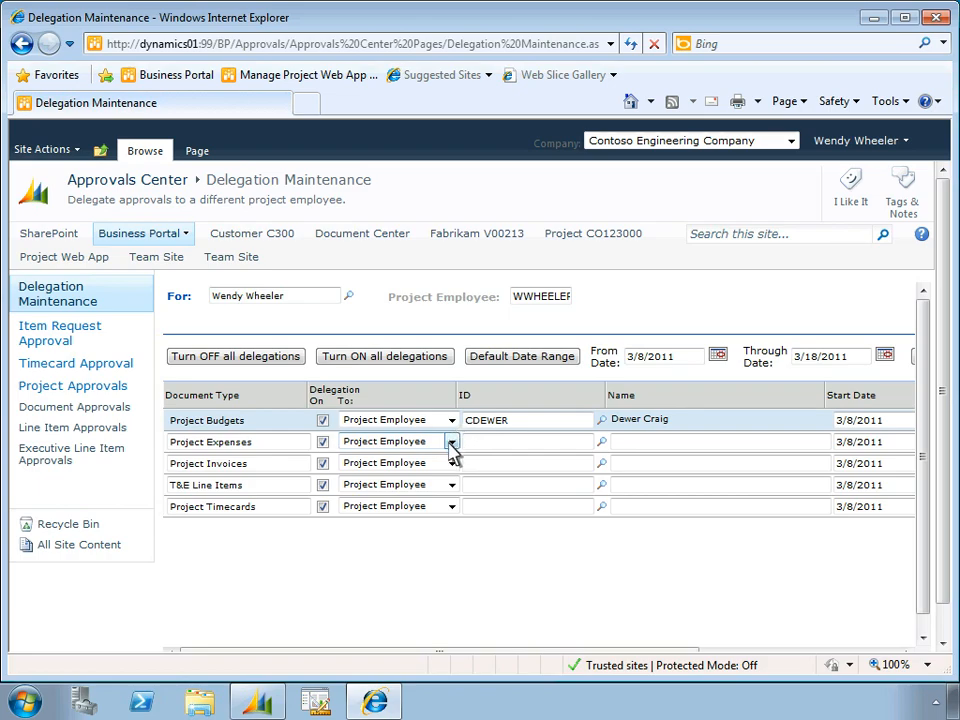
left_click(451, 446)
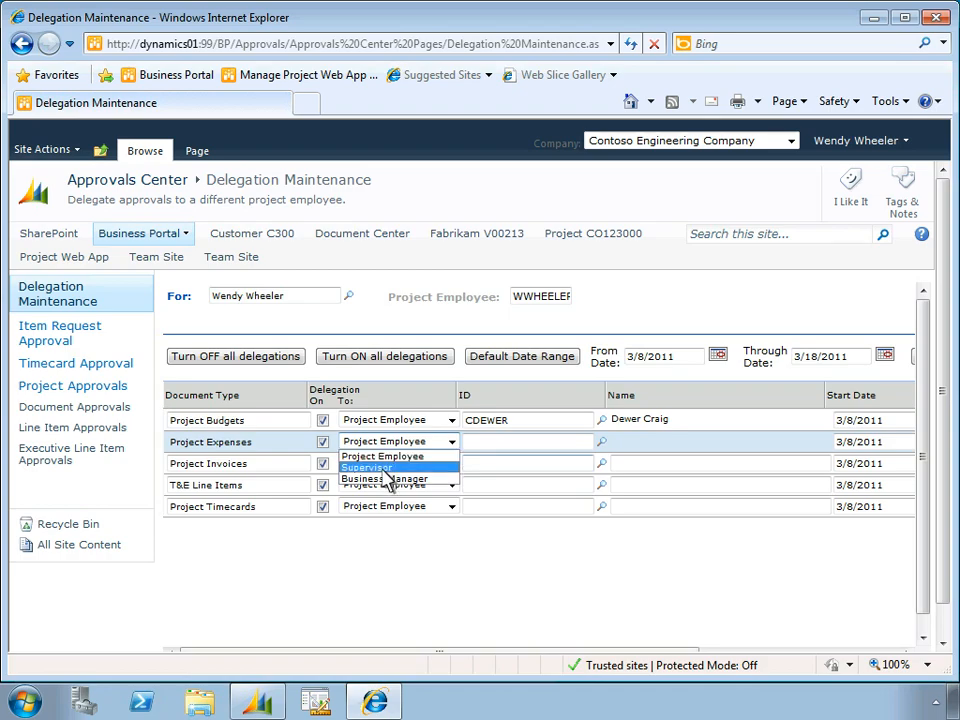
left_click(386, 467)
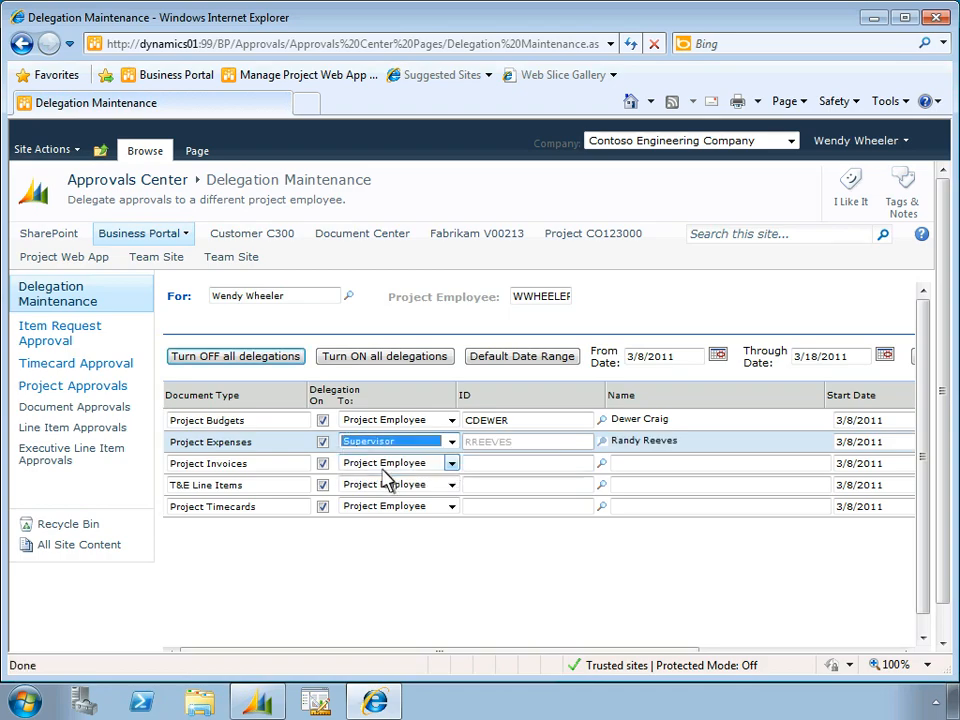
left_click(450, 464)
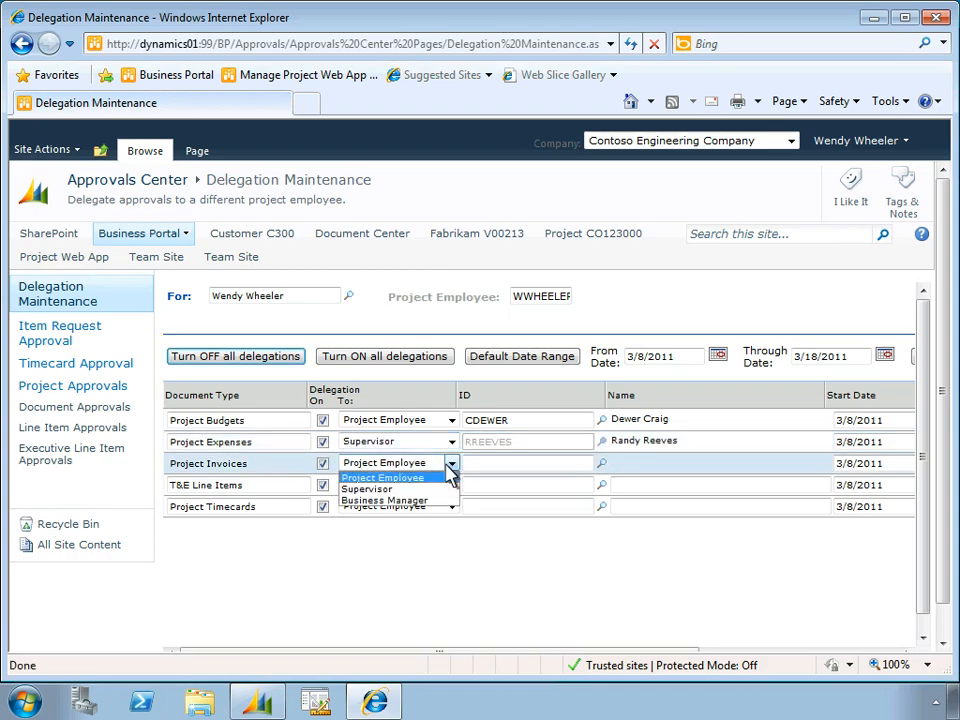
left_click(408, 500)
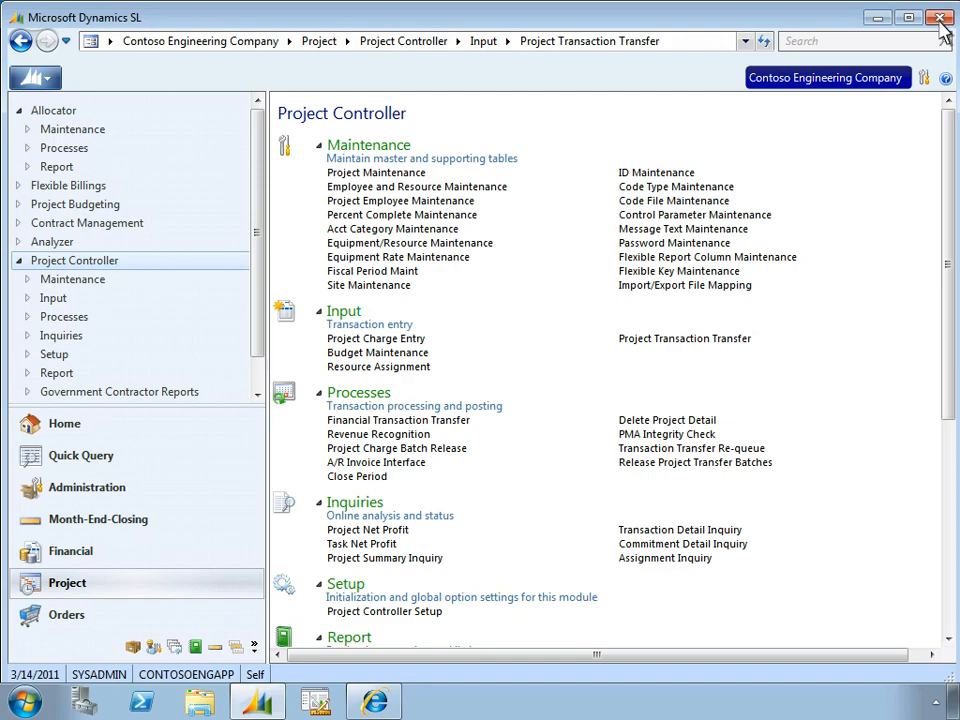
left_click(628, 340)
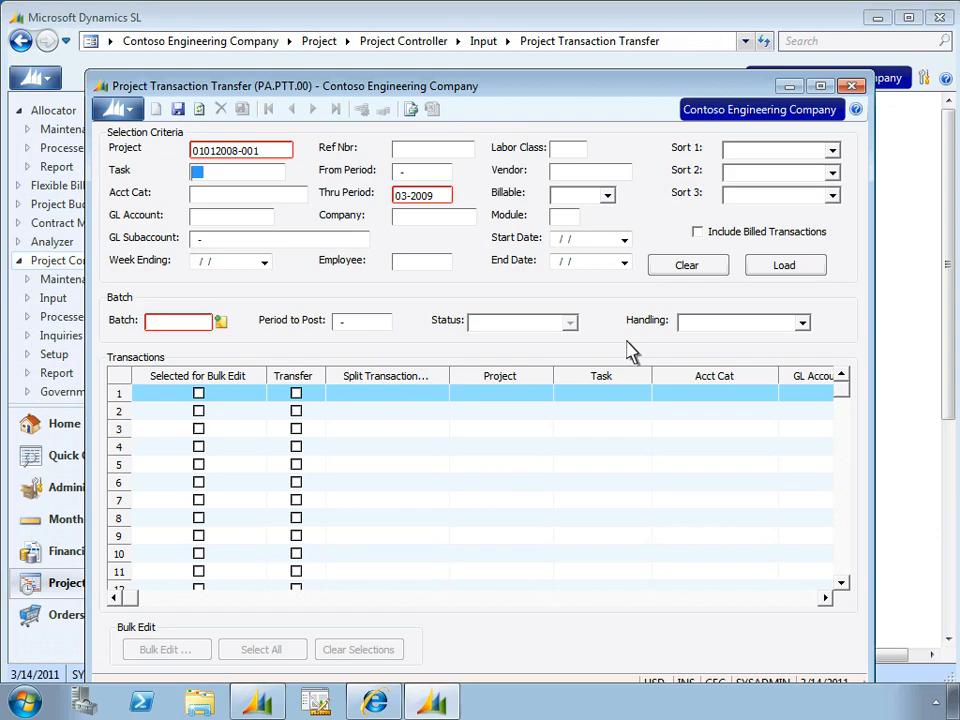
left_click(762, 273)
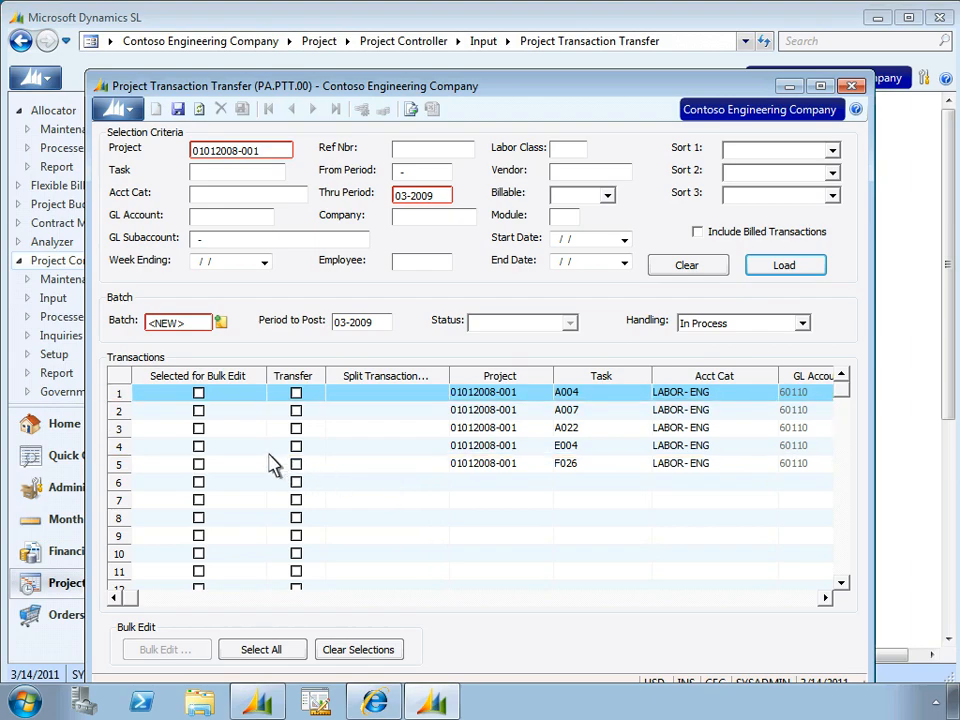
left_click(198, 412)
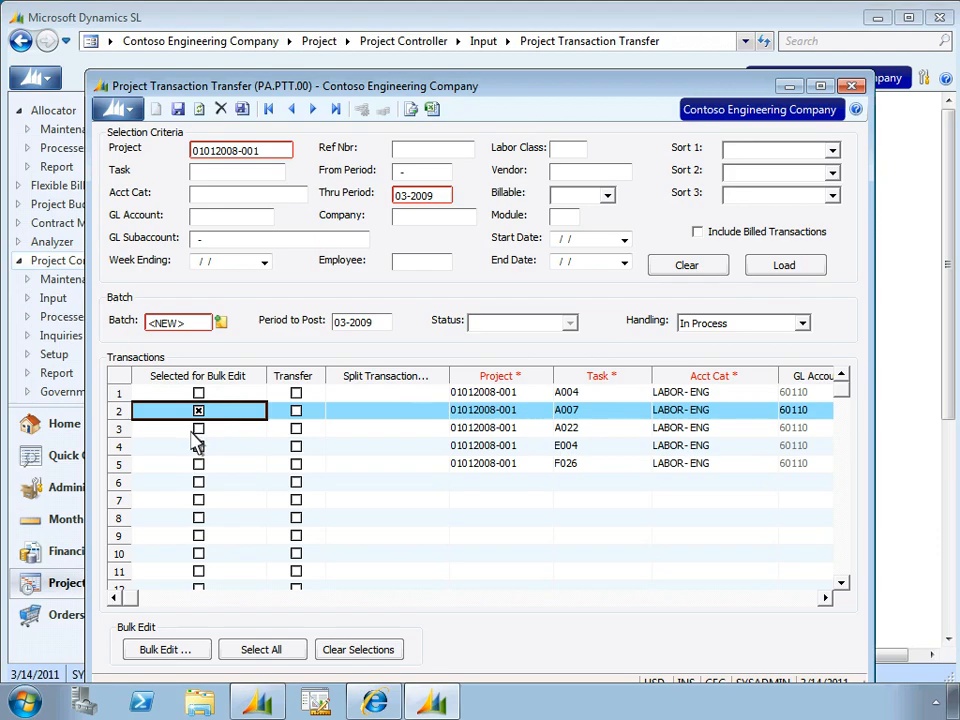
left_click(197, 431)
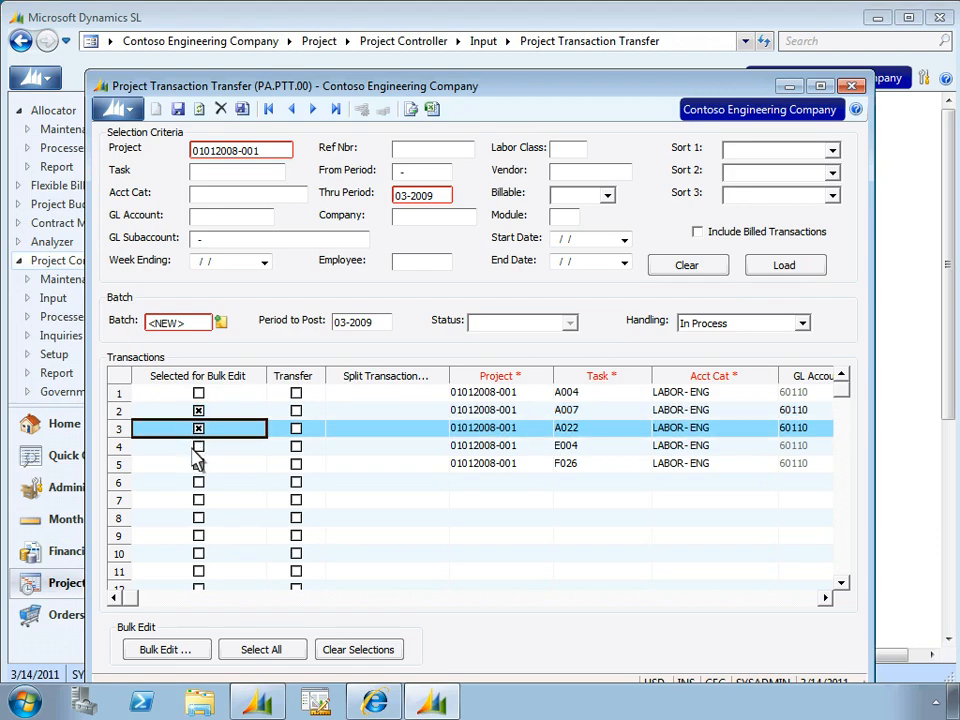
left_click(198, 447)
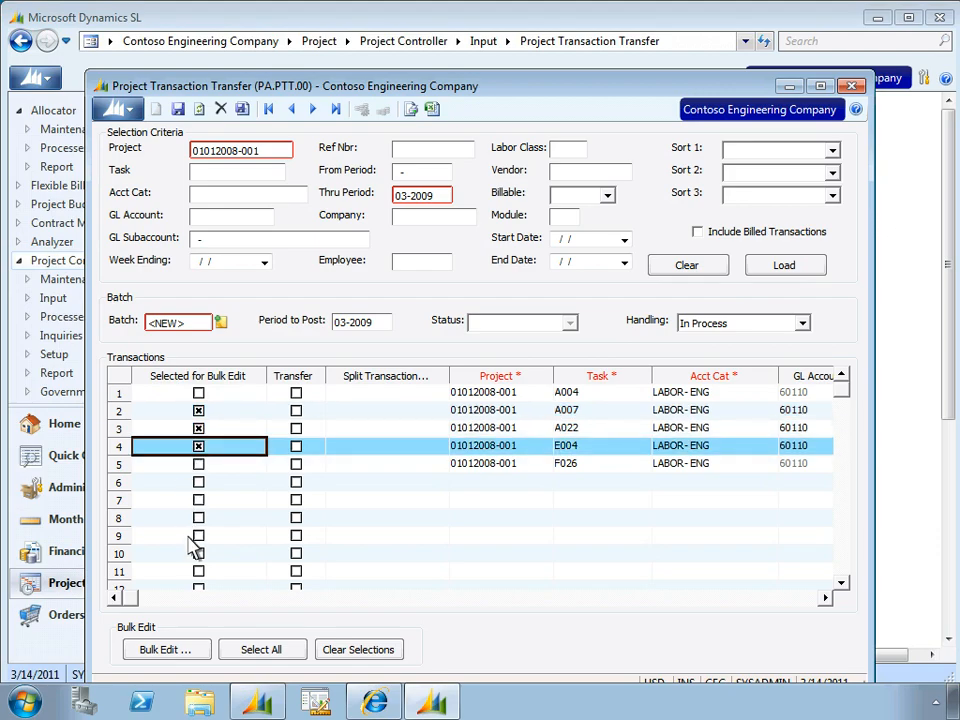
left_click(189, 652)
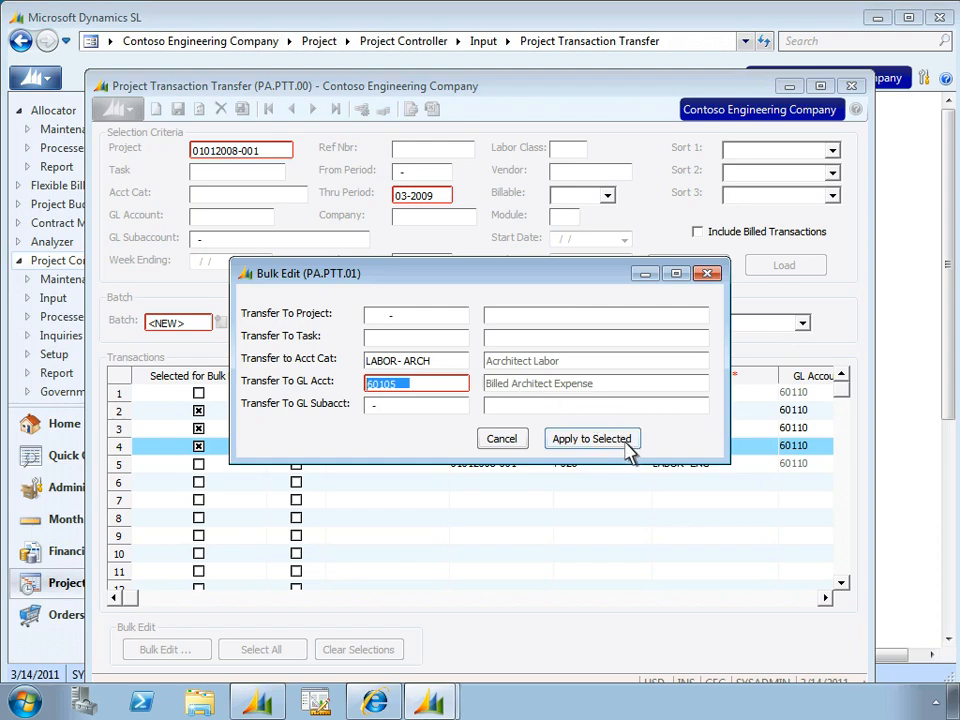
left_click(592, 439)
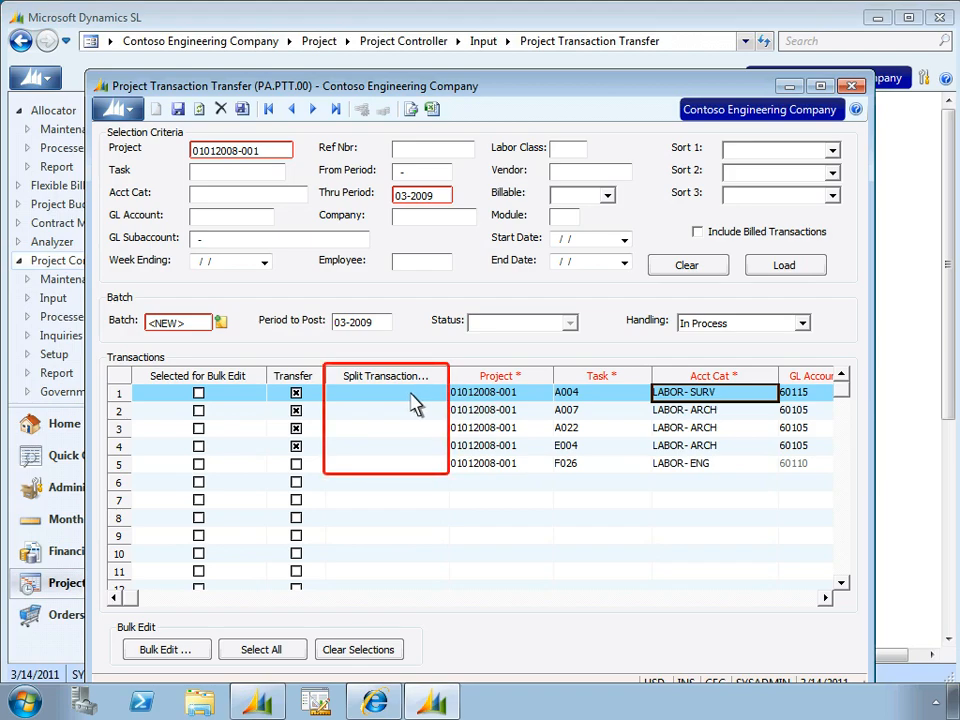
- Save the transfer batch, set its handling to Release Now, finish the batch and close Project Transaction Transfer
left_click(178, 109)
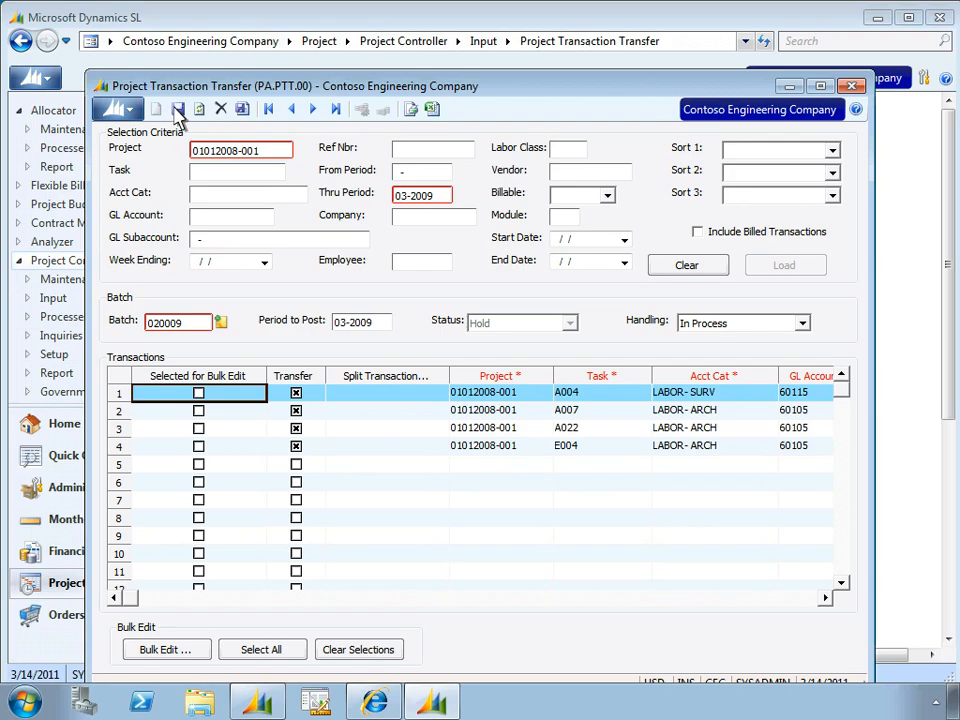
left_click(802, 325)
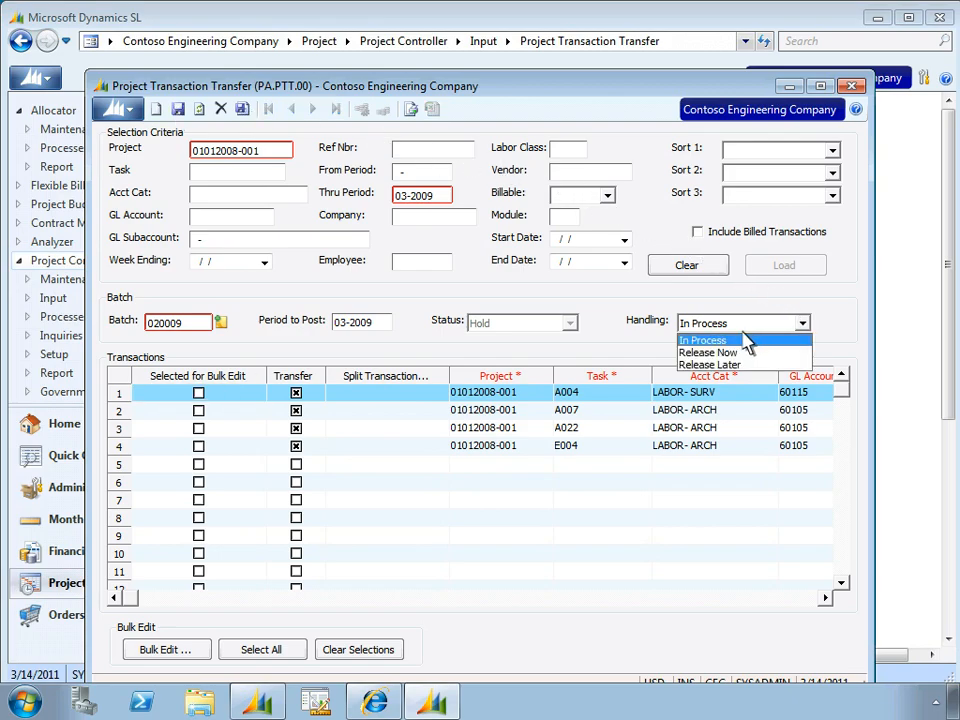
left_click(705, 354)
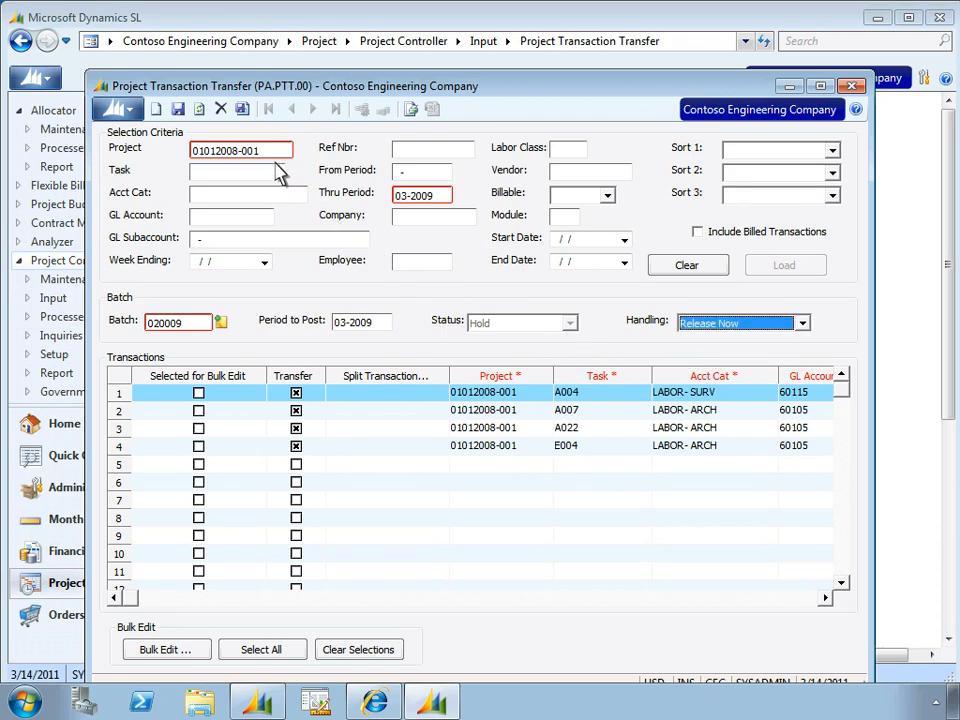
left_click(241, 109)
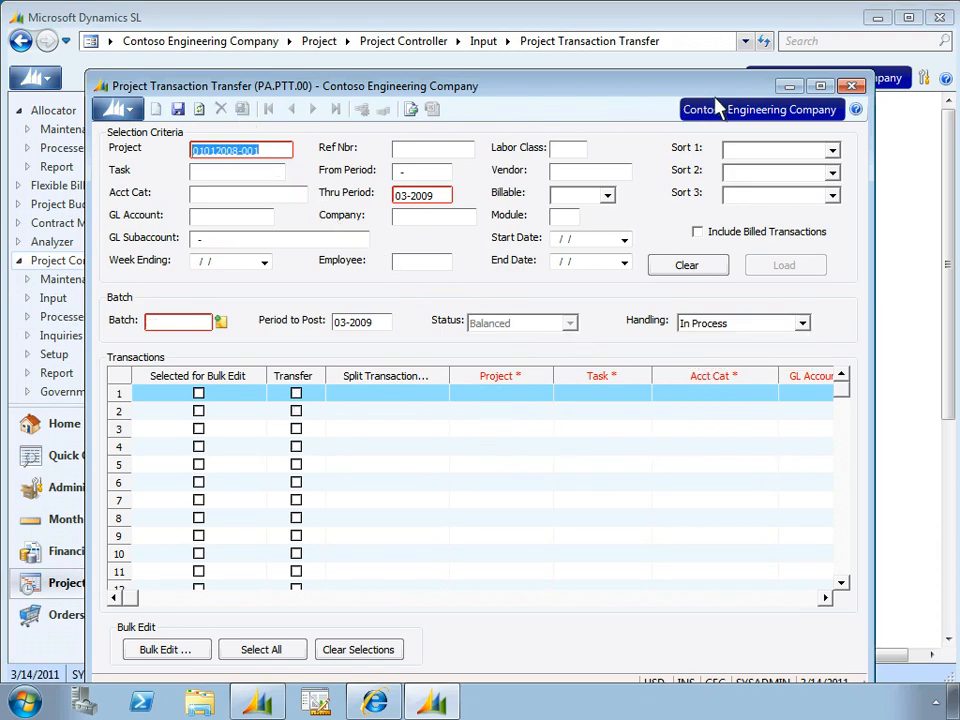
left_click(851, 87)
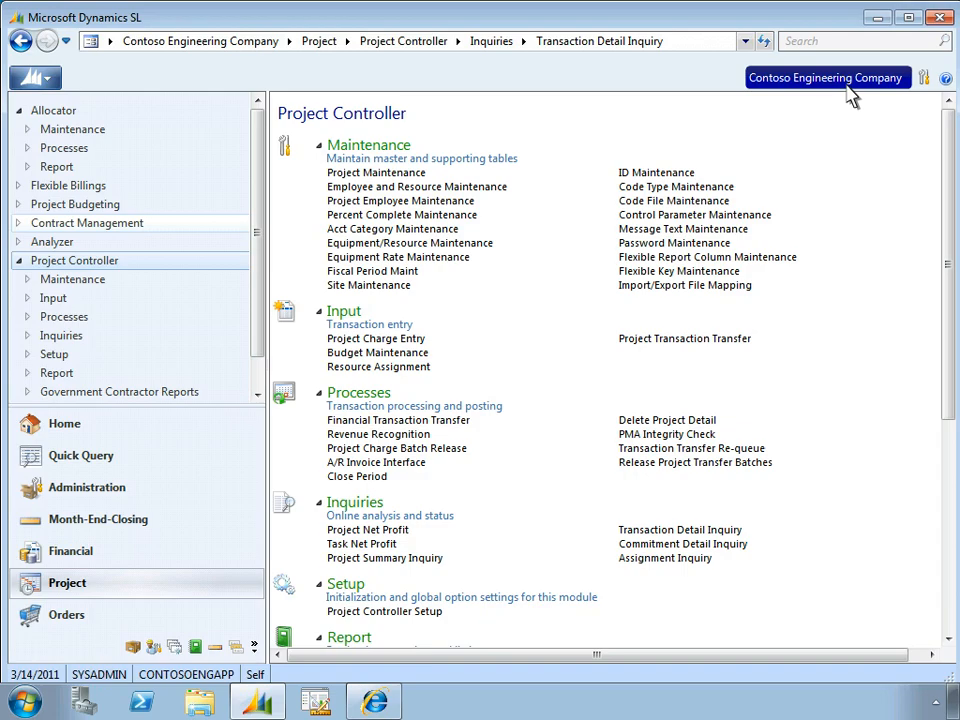
- Open the Transaction Detail Inquiry of the Project Controller module
left_click(630, 530)
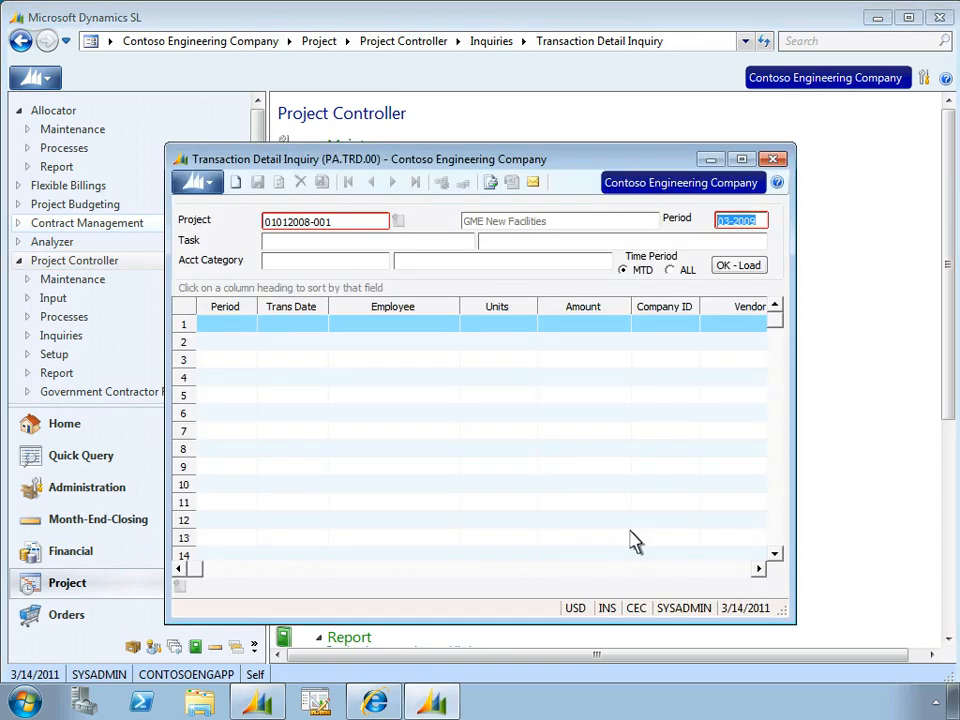